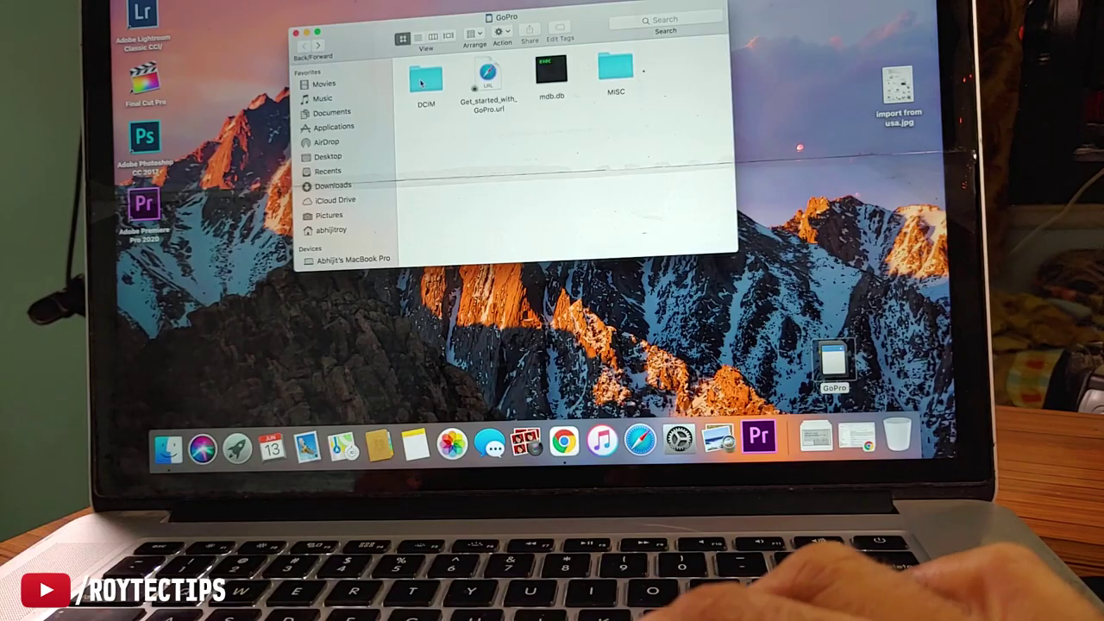
# - Open the DCIM > 100GOPRO folder on the GoPro card and open GOPR4831.MP4 in a video player
pyautogui.doubleClick(421, 83)
pyautogui.doubleClick(421, 83)
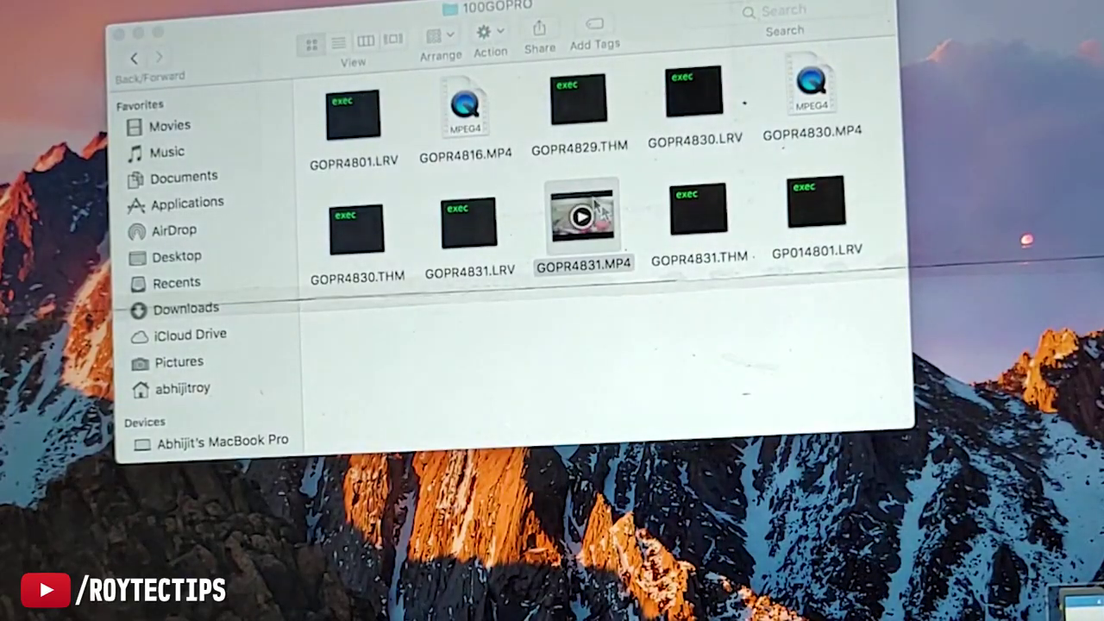
pyautogui.rightClick(565, 129)
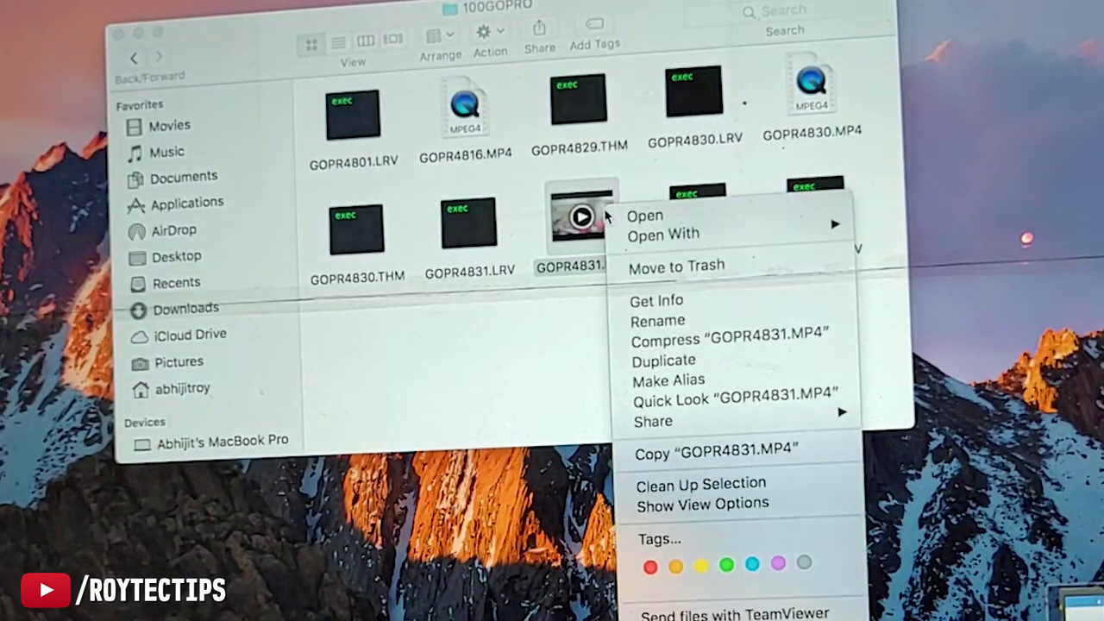
pyautogui.moveTo(597, 149)
pyautogui.click(964, 267)
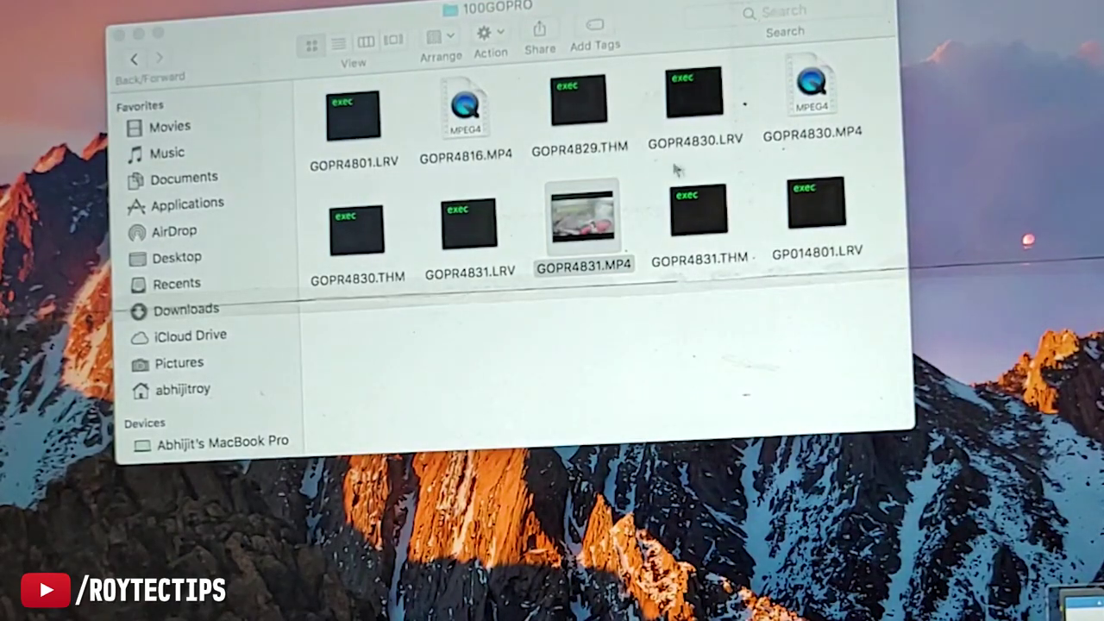
# - Open GOPR4830.MP4 in VLC, add GOPR4816.MP4 to the playlist, and try to play both videos
pyautogui.rightClick(811, 82)
pyautogui.moveTo(880, 103)
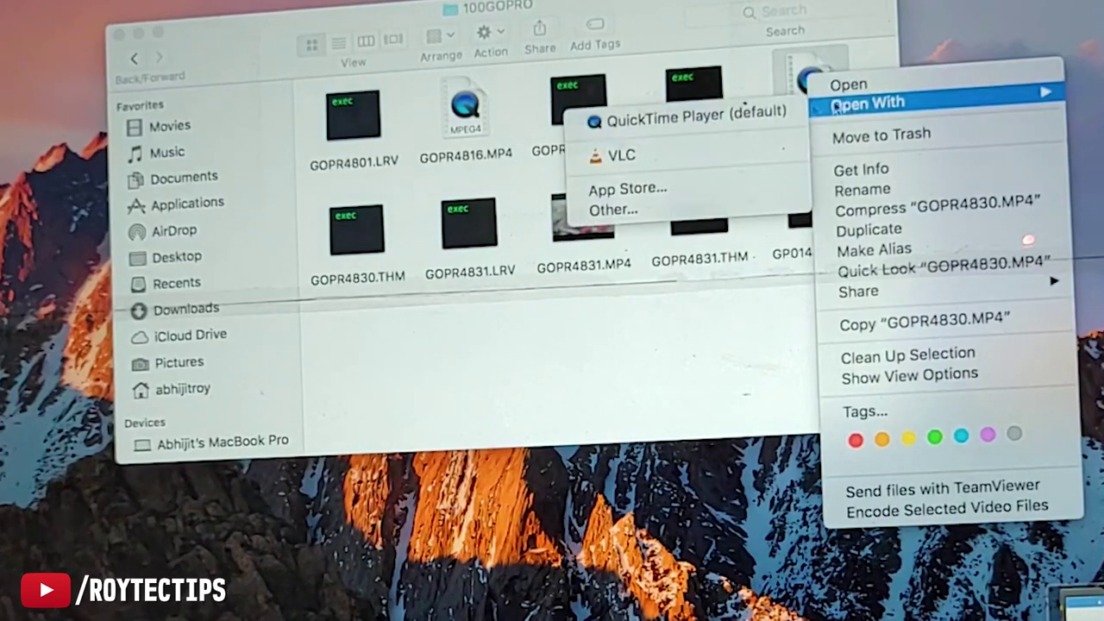
pyautogui.click(706, 156)
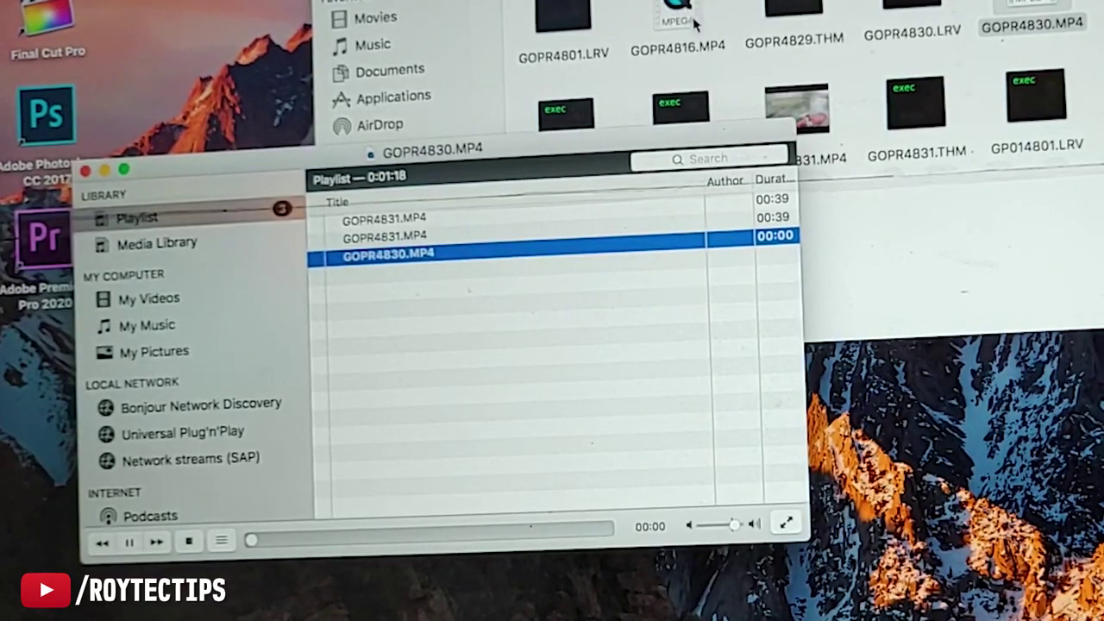
pyautogui.moveTo(668, 25); pyautogui.dragTo(532, 374)
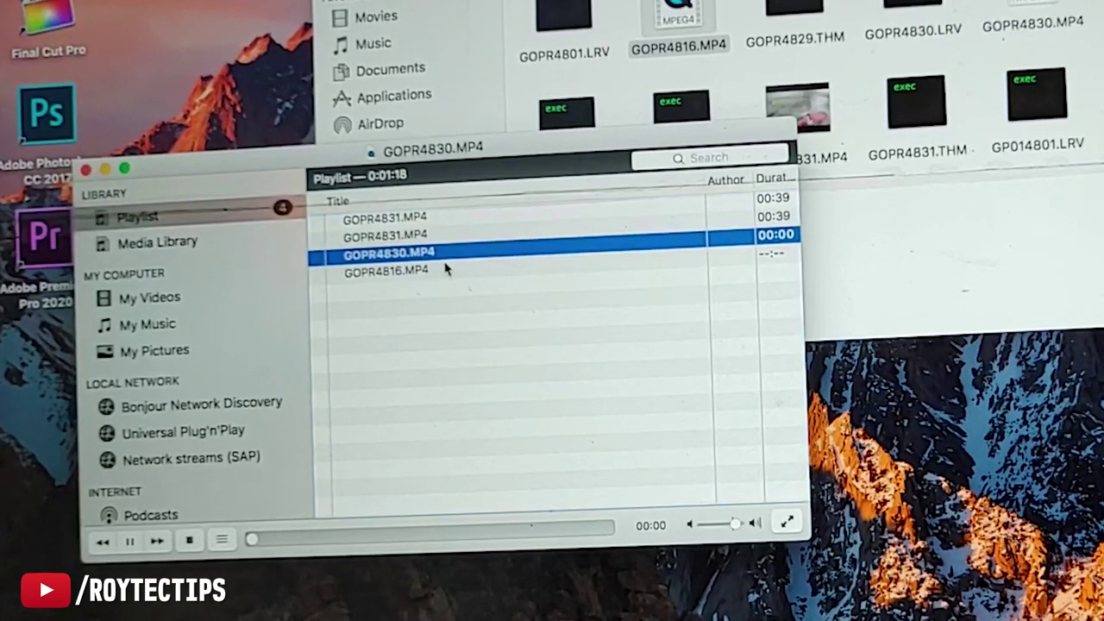
pyautogui.click(433, 272)
pyautogui.click(421, 253)
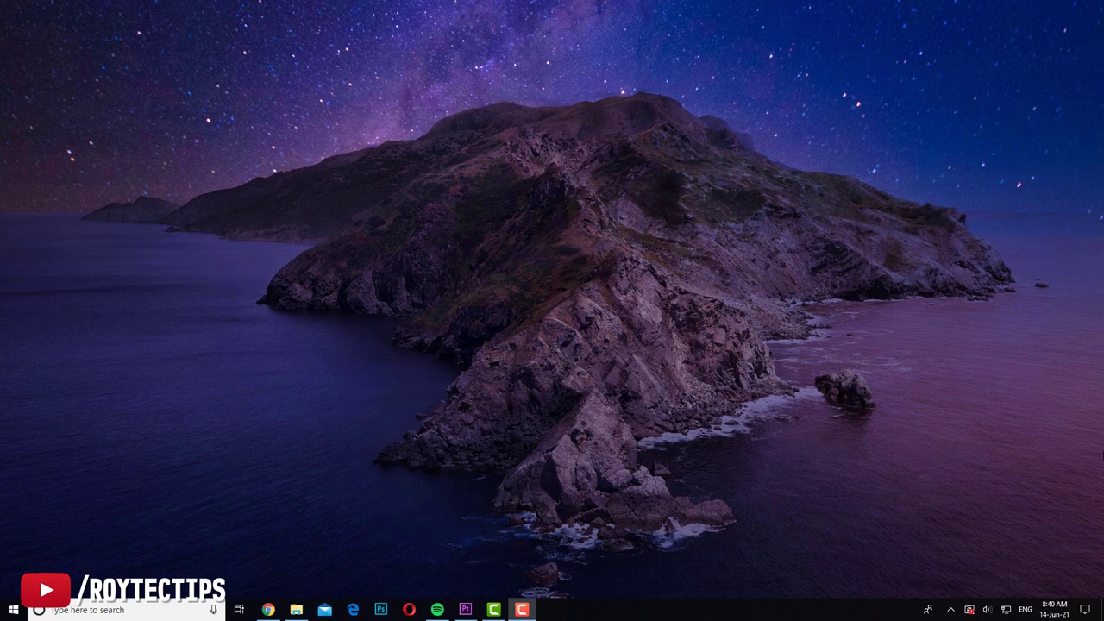
# - Open DCIM > 100GOPRO on the GoPro (J:) drive in File Explorer and check the GOPR4831.MP4 video
pyautogui.click(296, 610)
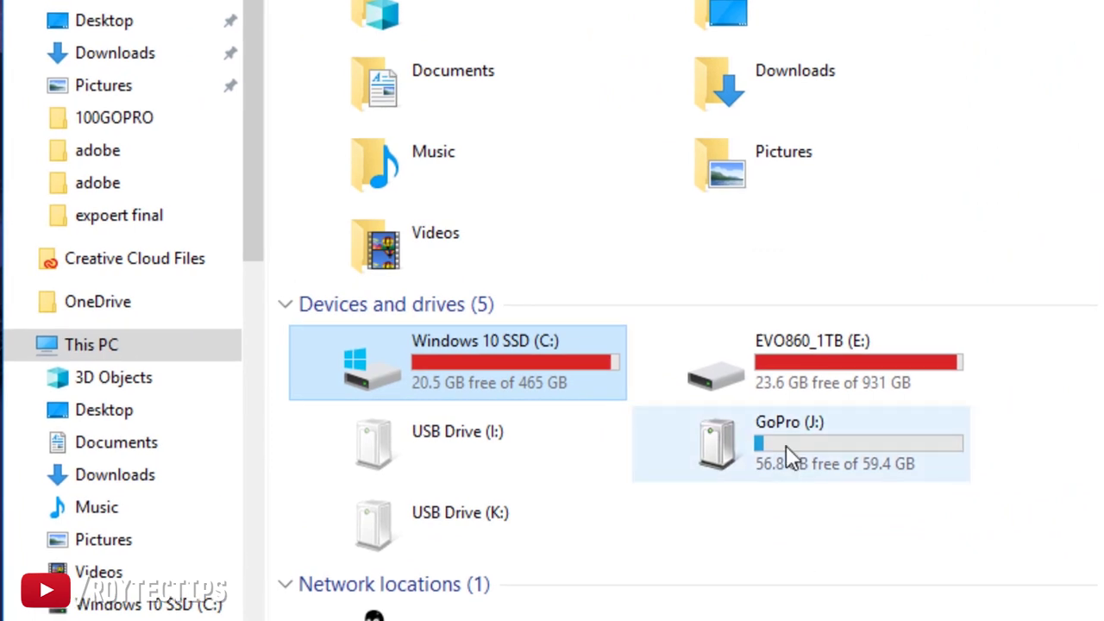
pyautogui.doubleClick(768, 423)
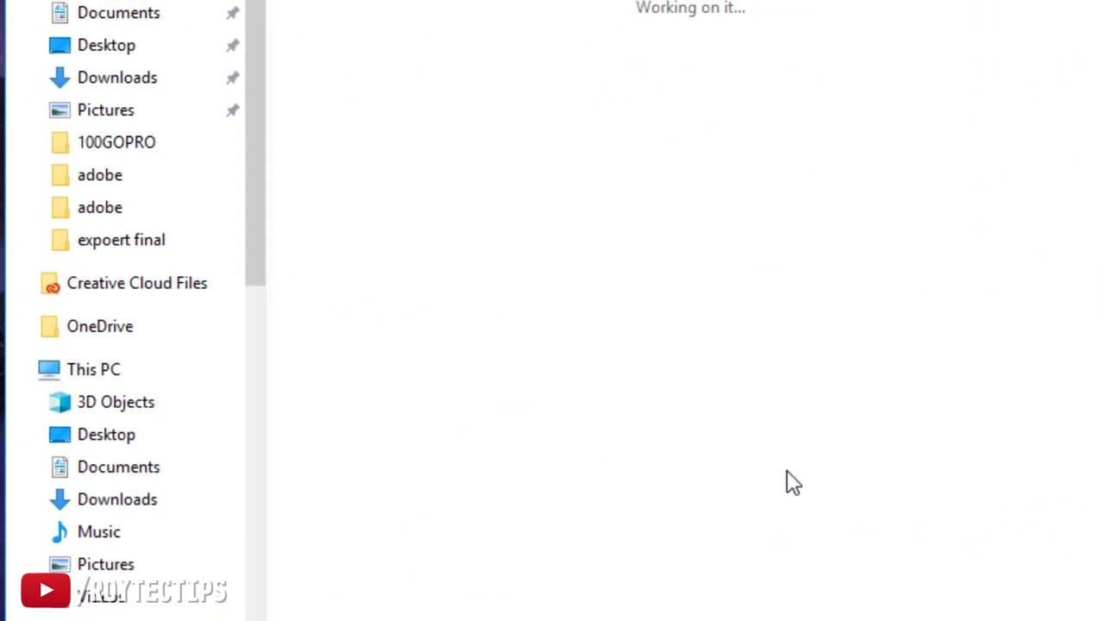
pyautogui.doubleClick(358, 196)
pyautogui.doubleClick(356, 169)
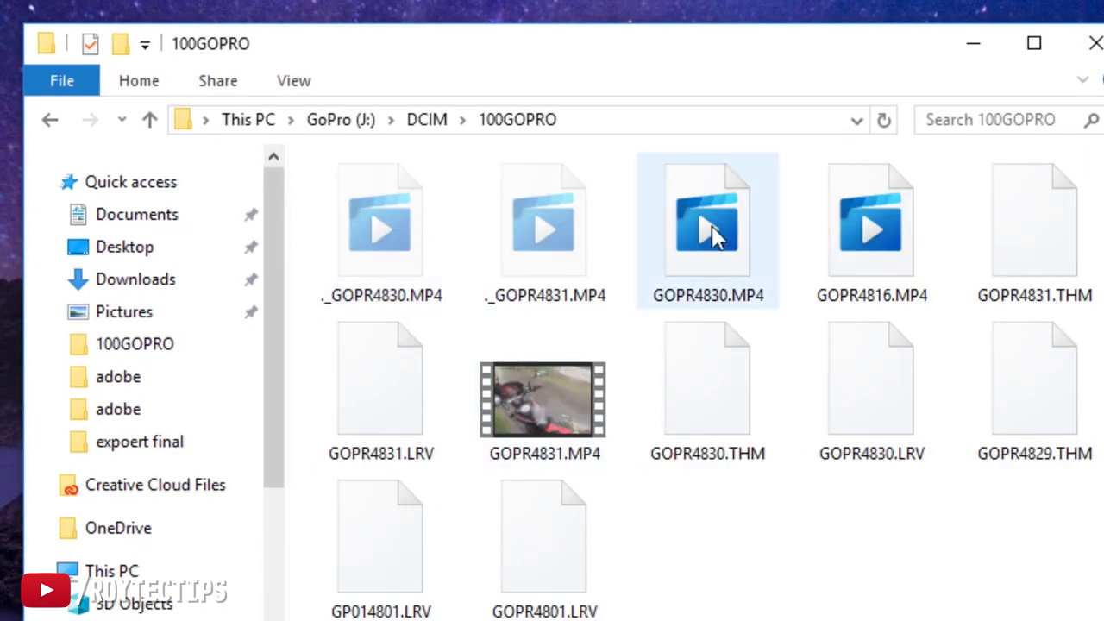
pyautogui.click(498, 423)
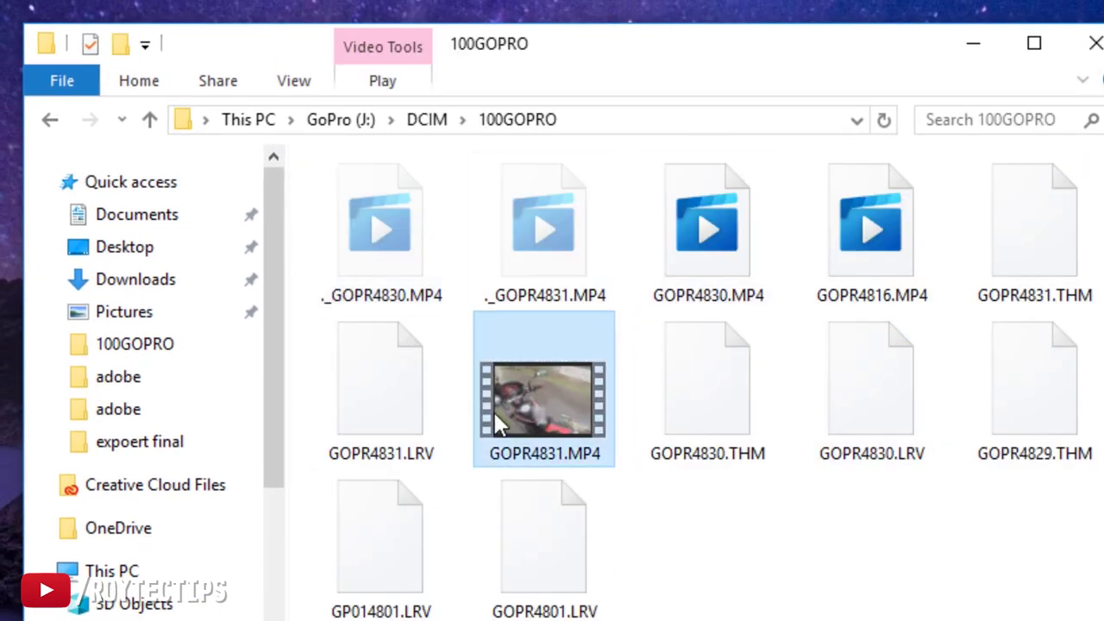
pyautogui.click(693, 552)
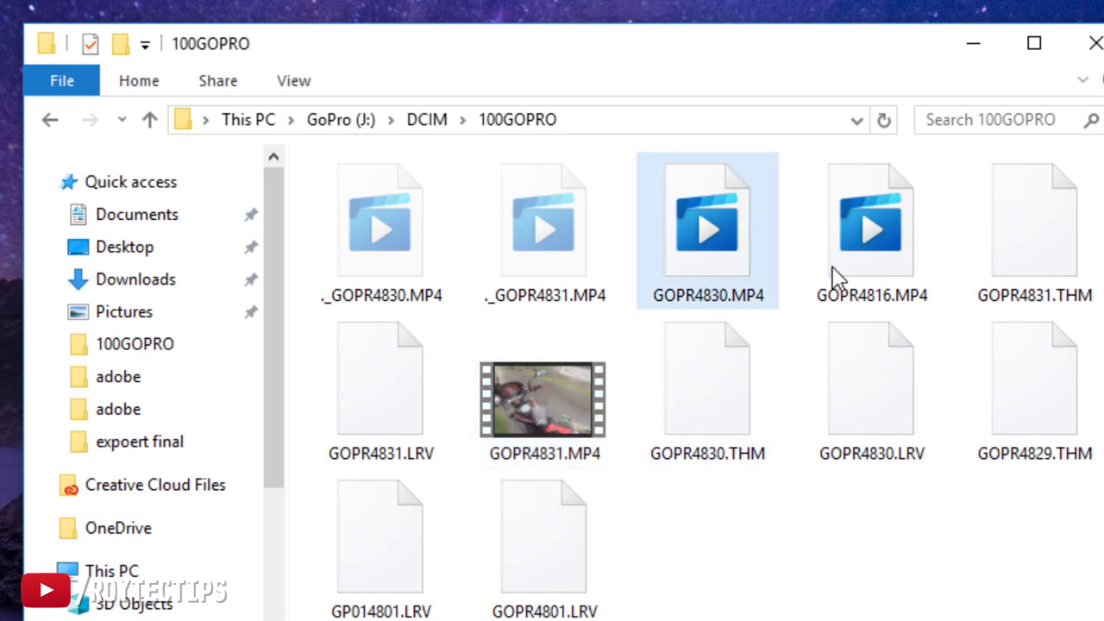
# - Try to play GOPR4830.MP4 with VLC media player
pyautogui.click(685, 217)
pyautogui.rightClick(683, 274)
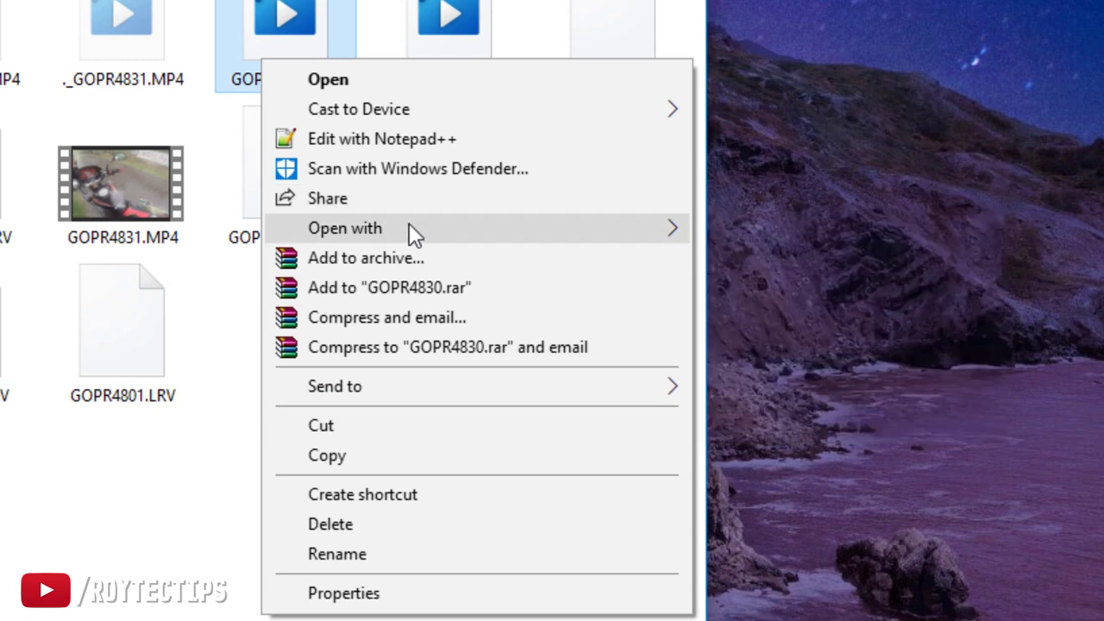
pyautogui.moveTo(571, 229)
pyautogui.click(793, 321)
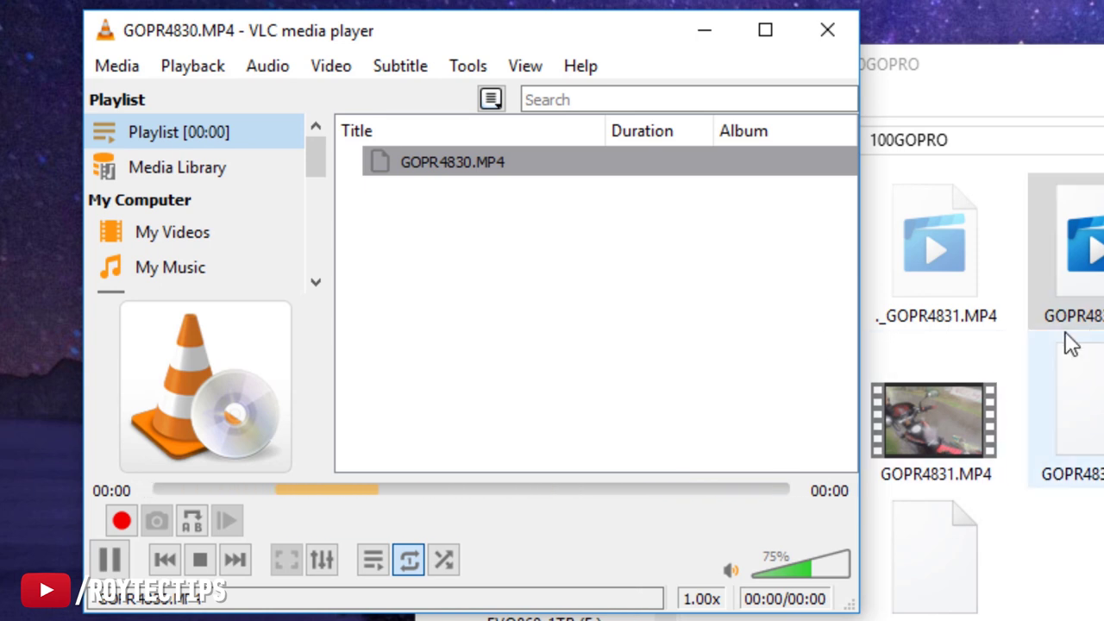
# - Examine the file properties of GOPR4816.MP4 in the 100GOPRO folder, then close them
pyautogui.click(1094, 294)
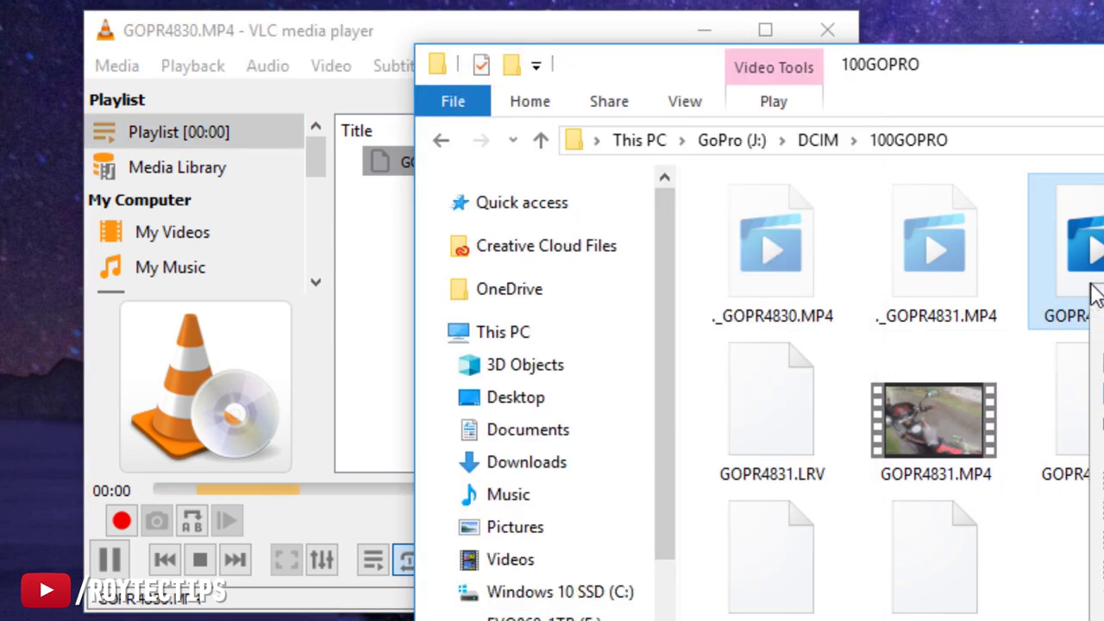
pyautogui.click(399, 45)
pyautogui.click(1077, 251)
pyautogui.rightClick(1077, 250)
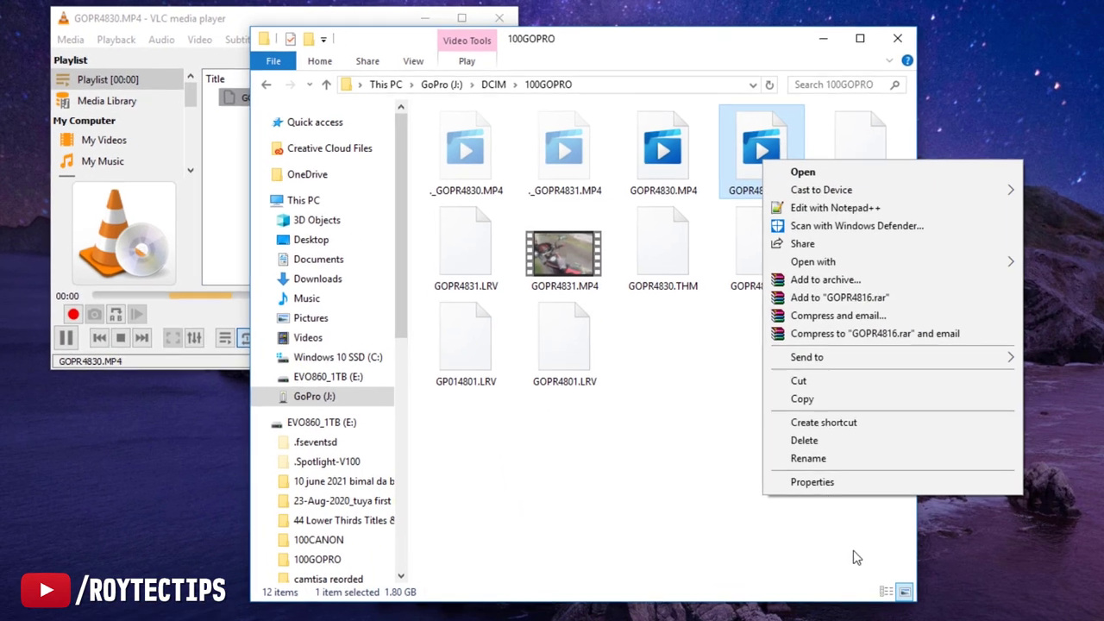
pyautogui.click(875, 481)
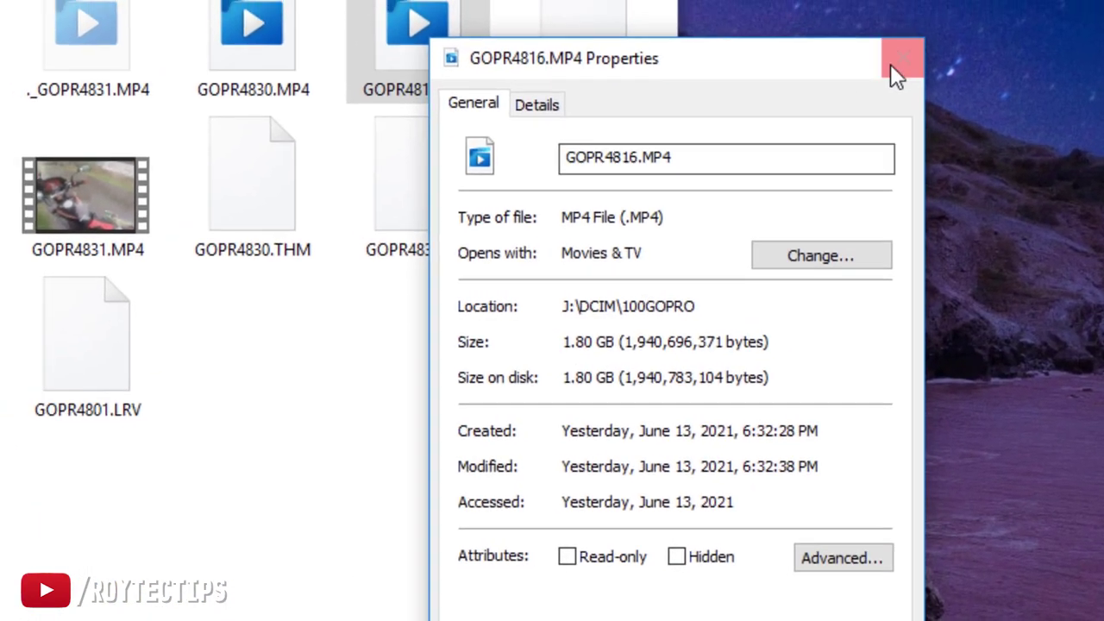
pyautogui.click(887, 39)
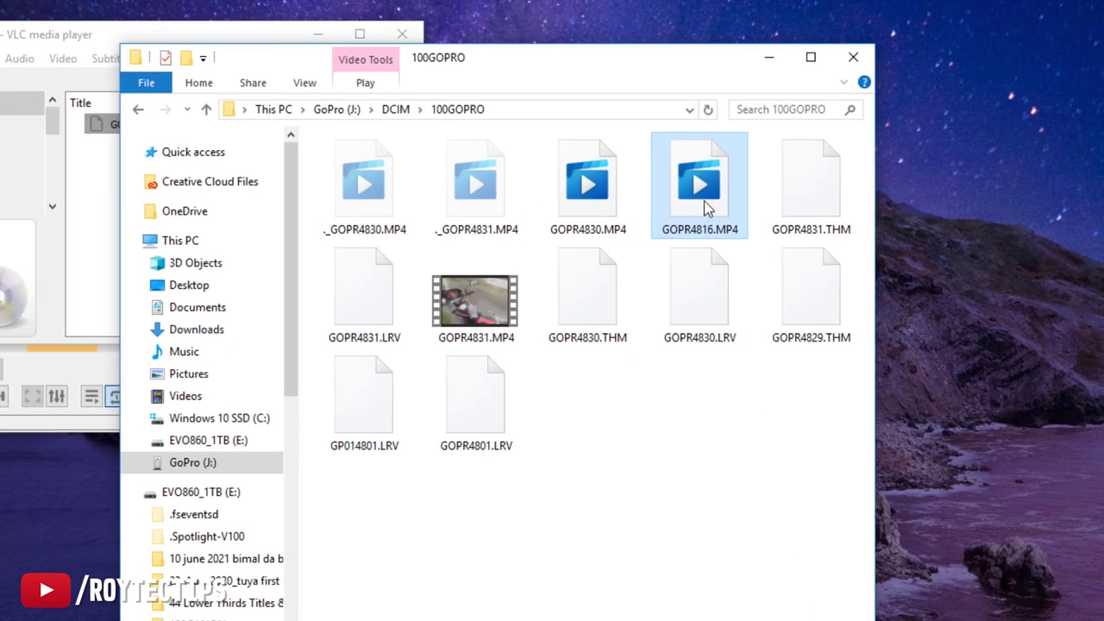
# - Add GOPR4816.MP4 from the 100GOPRO folder to the VLC playlist and try to play it
pyautogui.moveTo(707, 209); pyautogui.dragTo(79, 276)
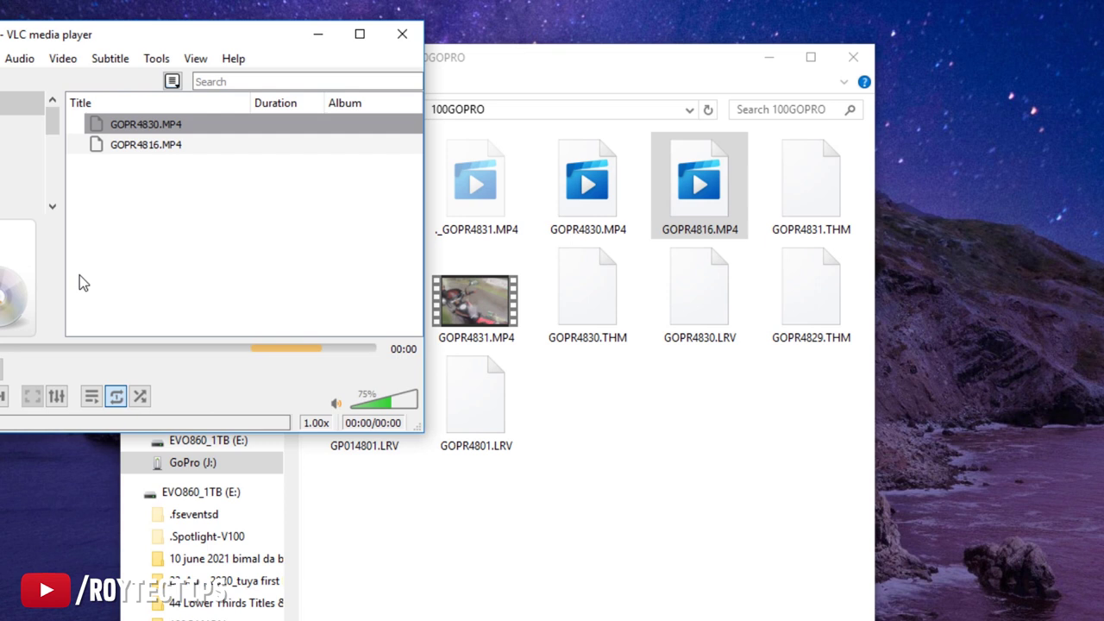
pyautogui.click(184, 151)
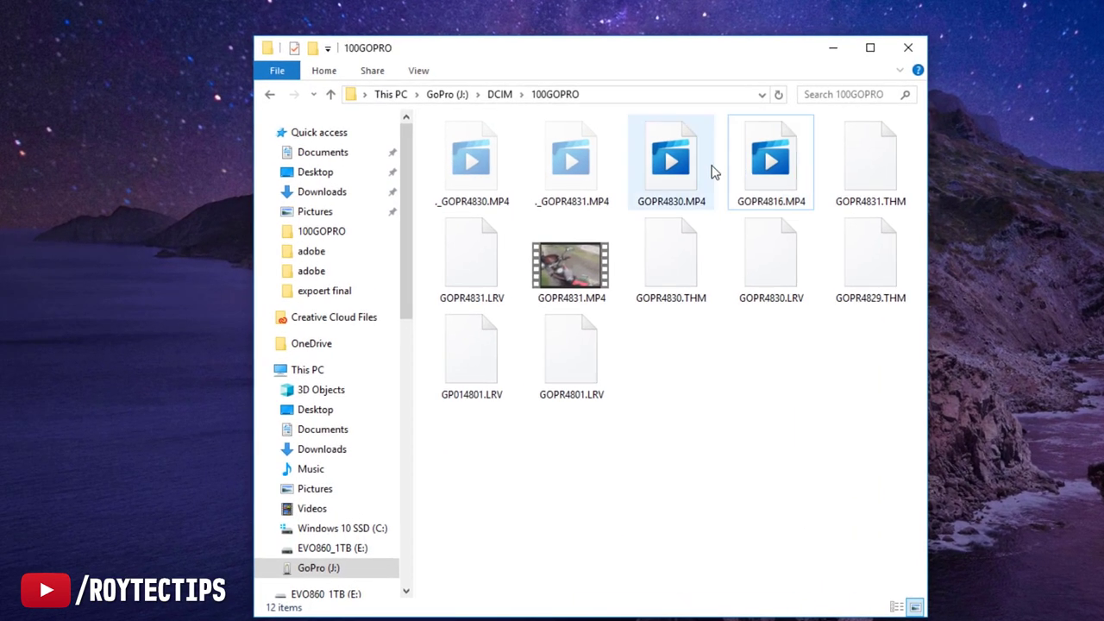
pyautogui.moveTo(785, 175)
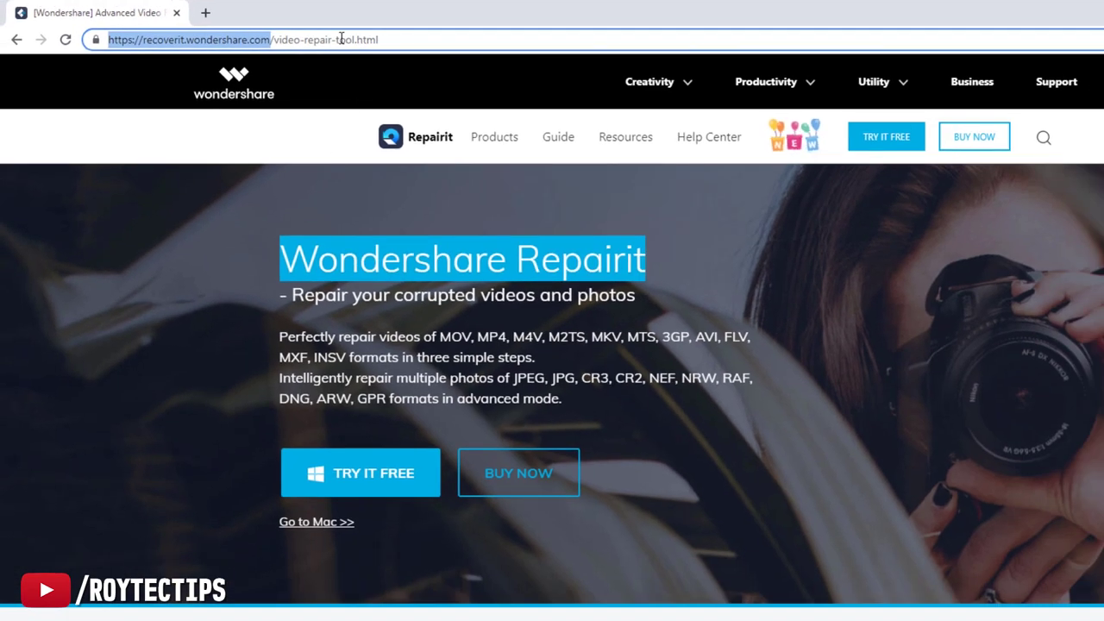
# - Preview the Mac download option on the Wondershare Repairit page and return to the Windows version
pyautogui.click(328, 526)
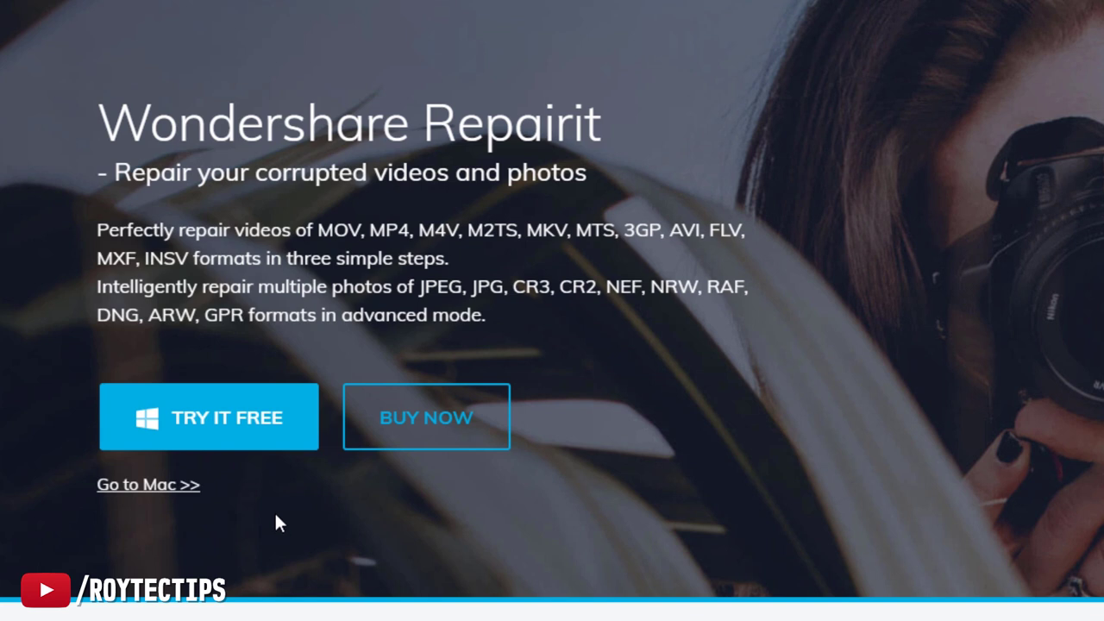
pyautogui.click(151, 488)
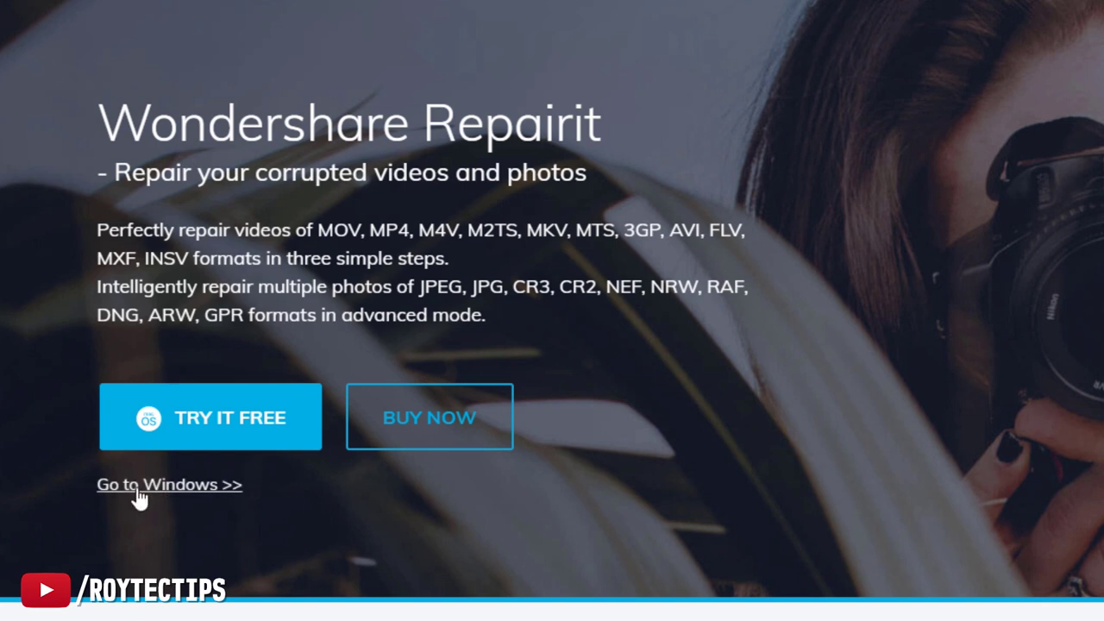
pyautogui.click(134, 487)
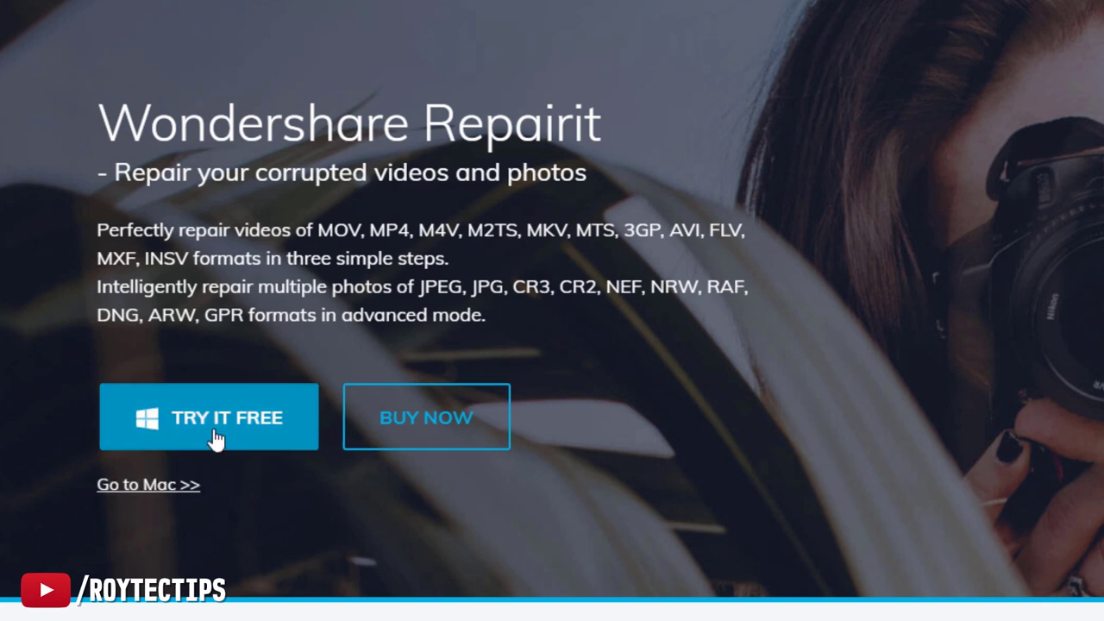
# - Download the free Windows version of Wondershare Repairit, run its installer, and allow it to make changes
pyautogui.click(214, 439)
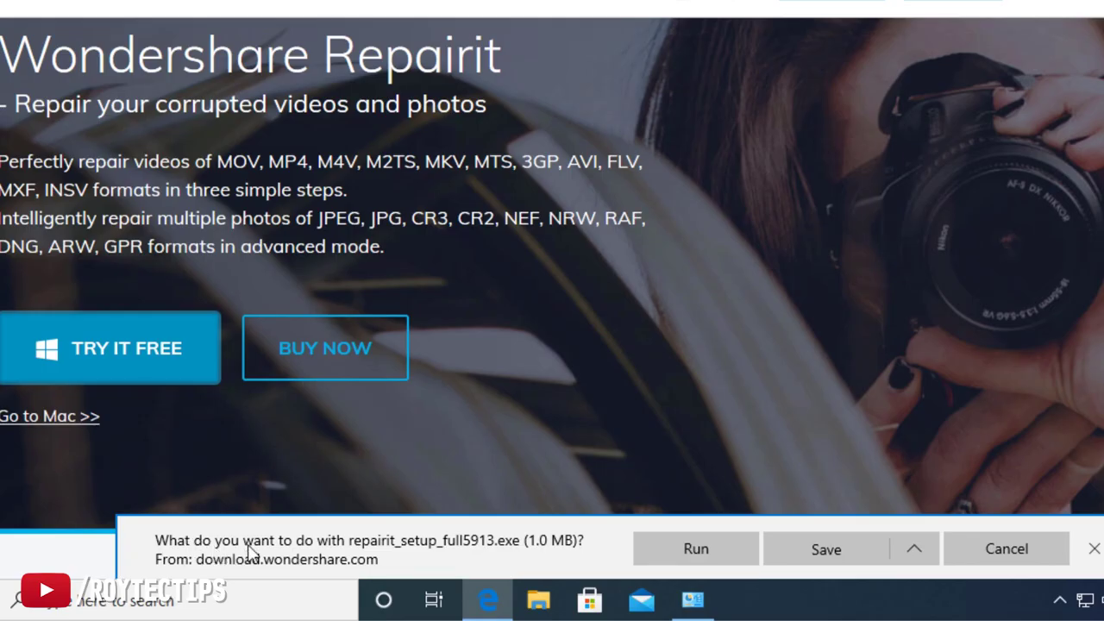
pyautogui.click(719, 557)
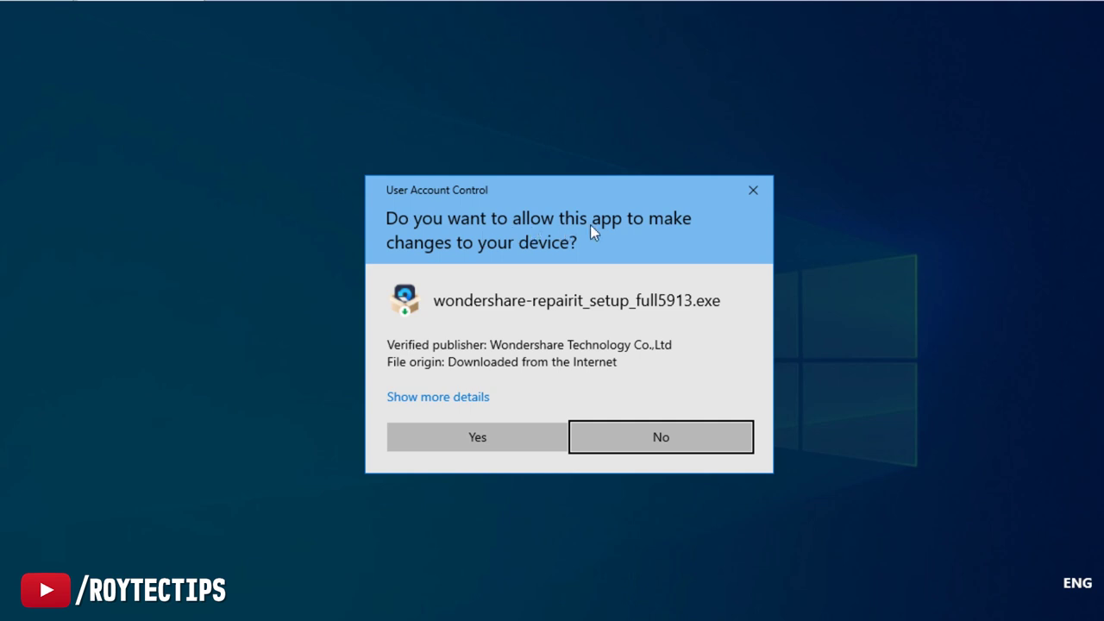
pyautogui.click(446, 450)
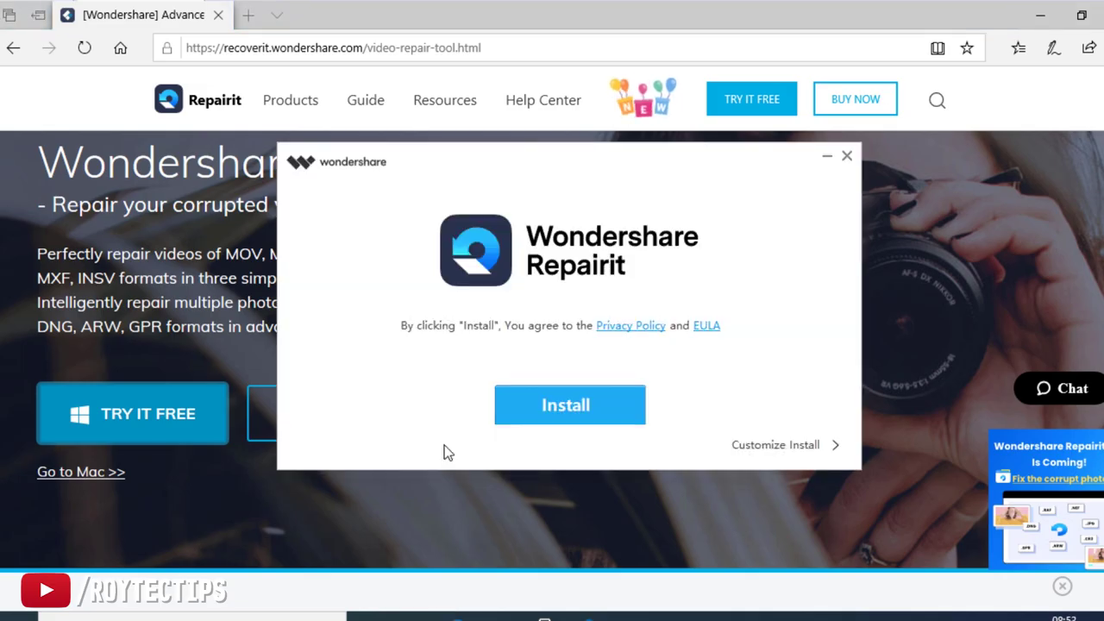
# - Install Wondershare Repairit in English to C:\Program Files (x86)\ and launch it
pyautogui.click(763, 450)
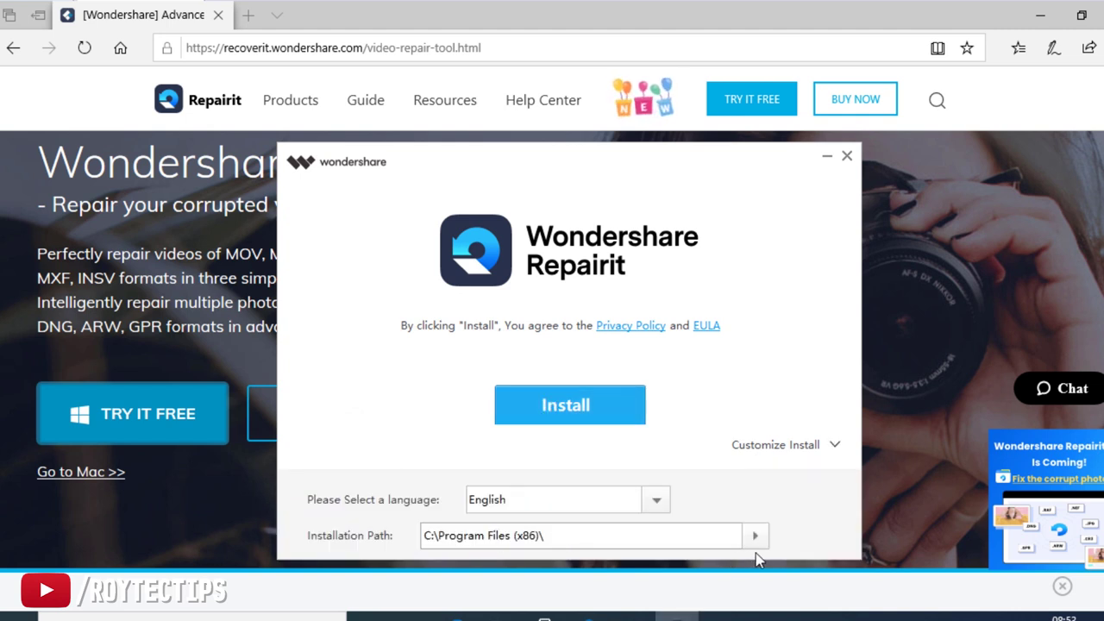
pyautogui.click(559, 409)
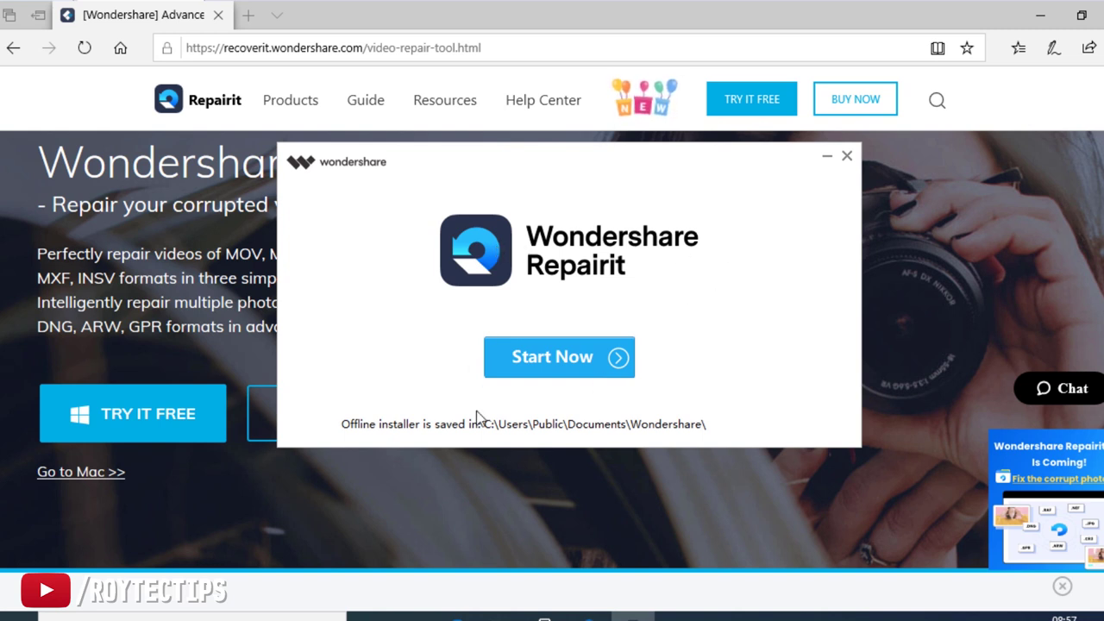
pyautogui.moveTo(344, 423); pyautogui.dragTo(706, 425)
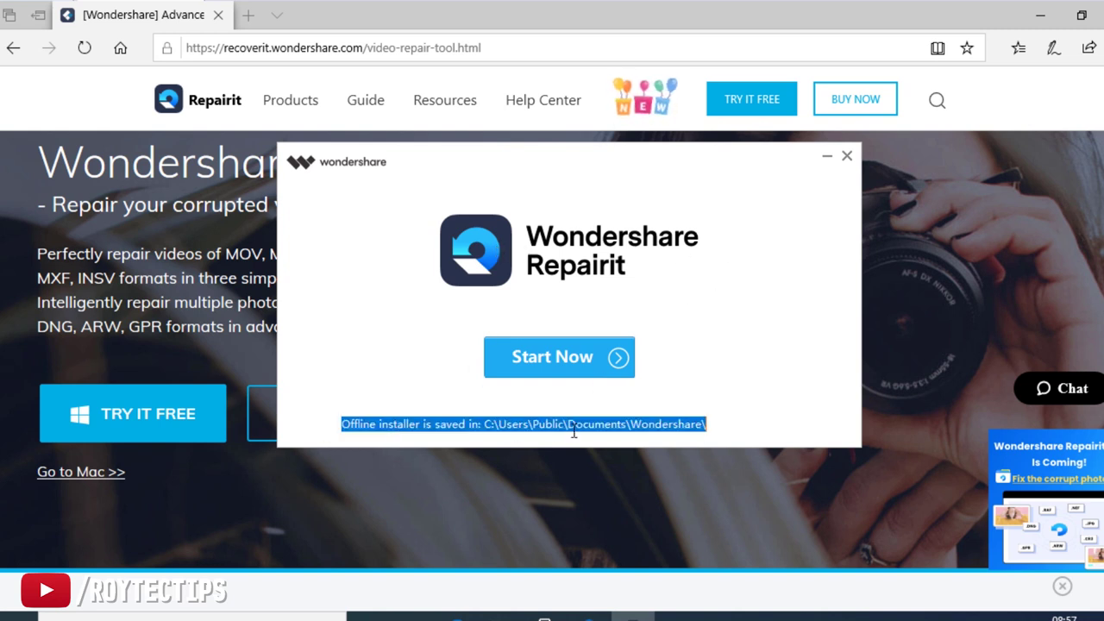
pyautogui.click(535, 375)
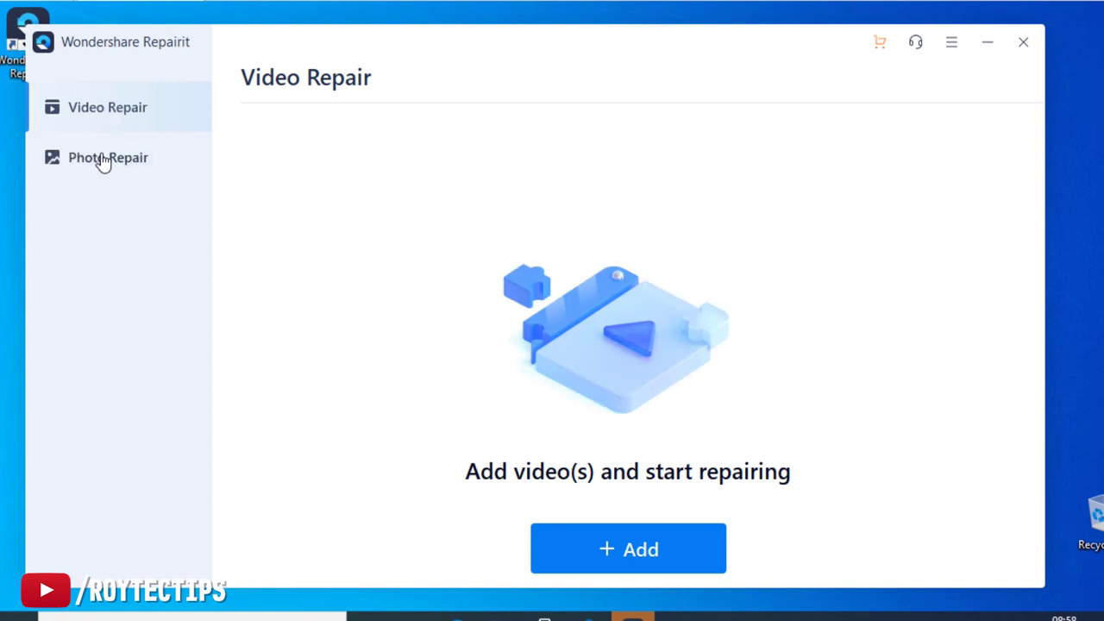
# - Add GOPR4816.MP4 and GOPR4830.MP4 from the DCIM/100GOPRO folder on GoPro (F:) to the Video Repair list
pyautogui.click(101, 164)
pyautogui.click(77, 126)
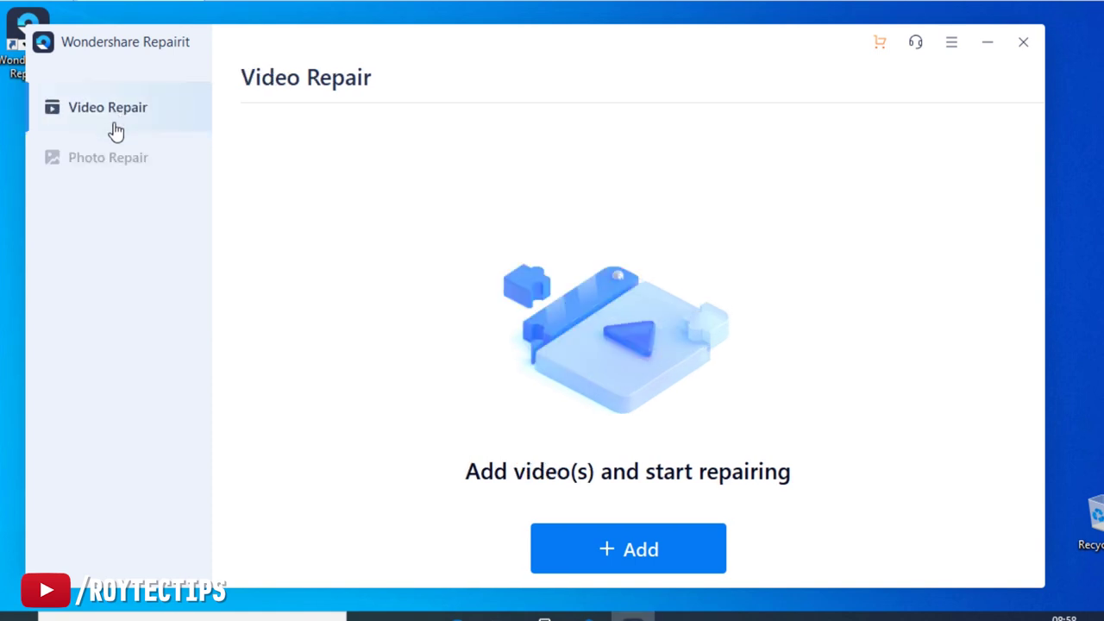
pyautogui.click(658, 569)
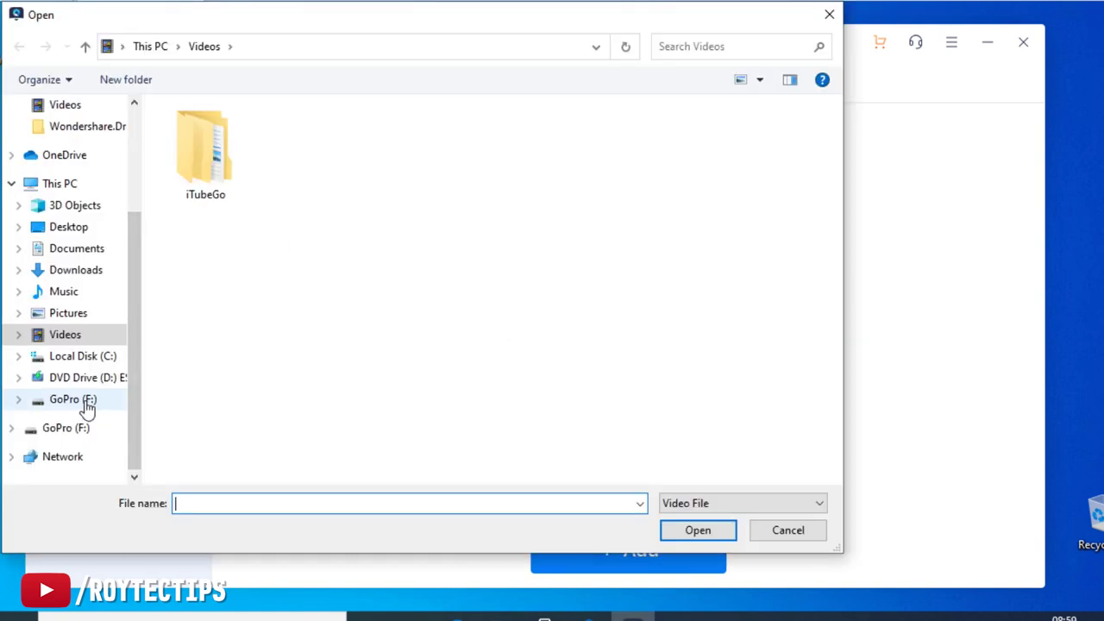
pyautogui.click(86, 403)
pyautogui.doubleClick(236, 131)
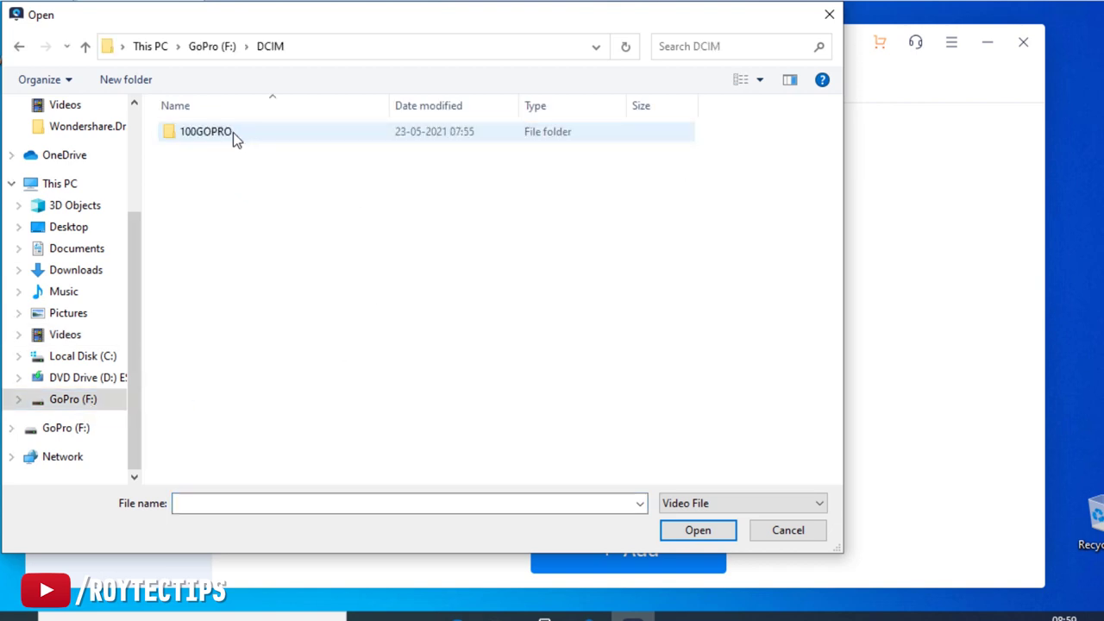
pyautogui.doubleClick(263, 133)
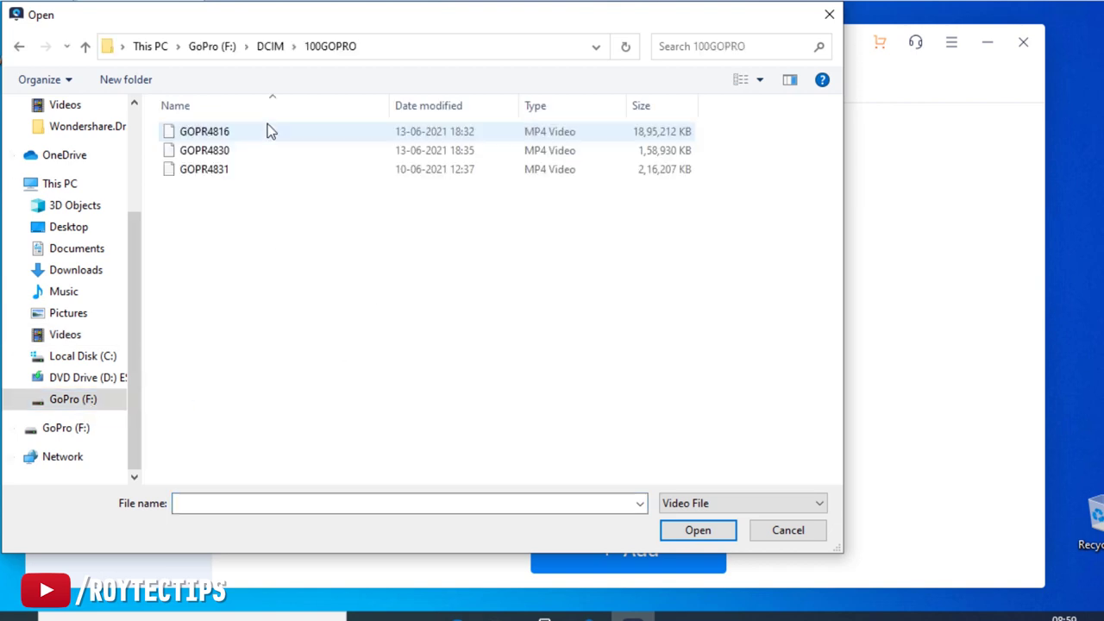
pyautogui.click(198, 136)
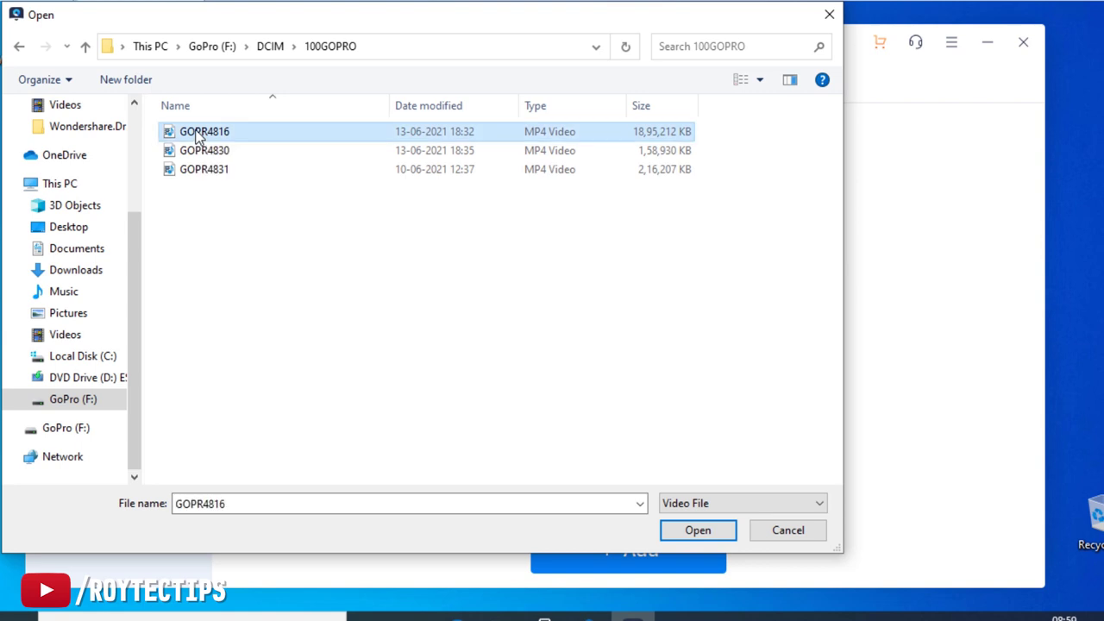
pyautogui.click(697, 530)
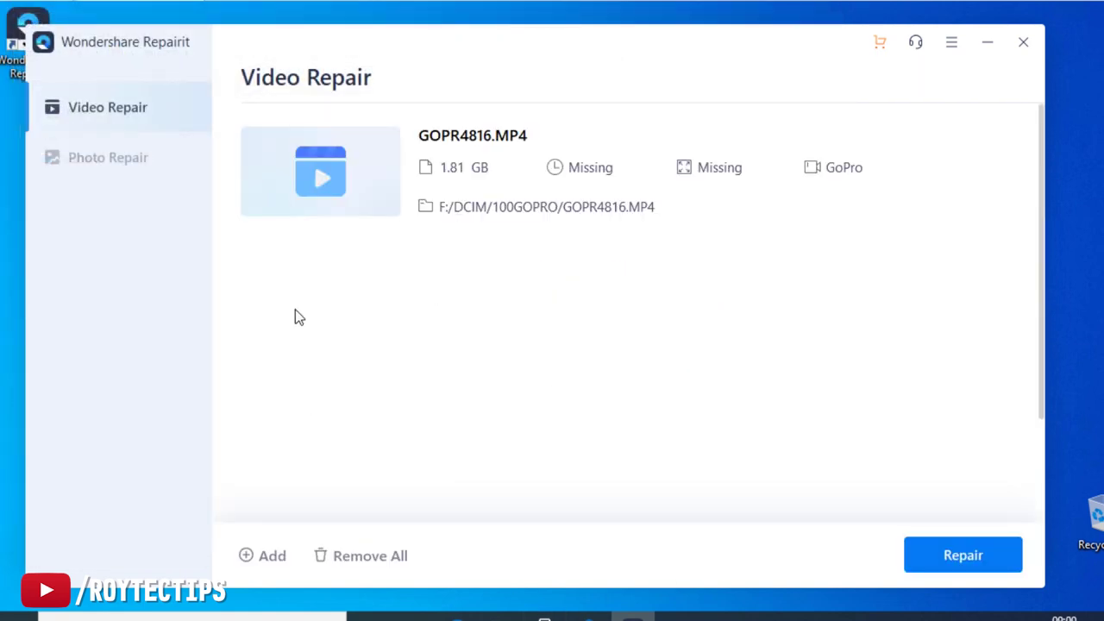
pyautogui.click(273, 557)
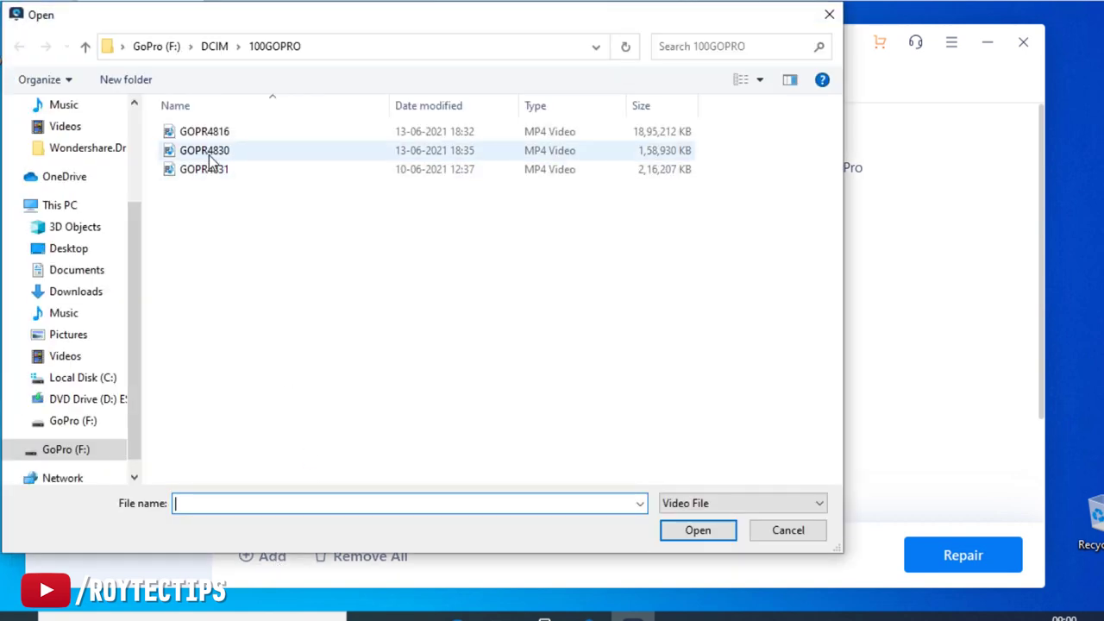
pyautogui.doubleClick(207, 151)
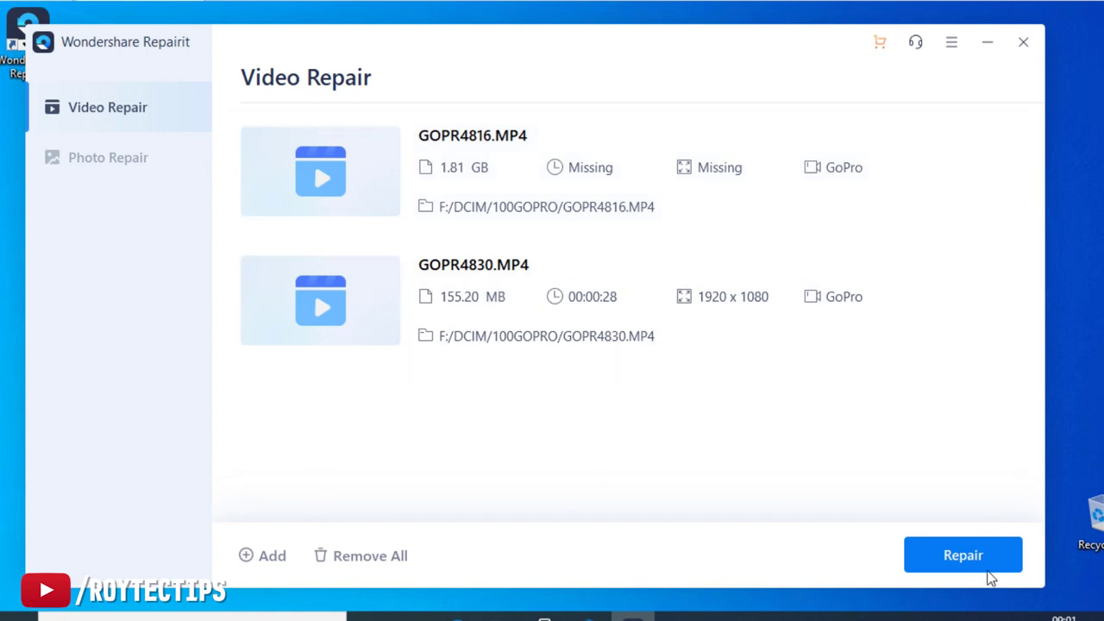
# - Run the standard repair on both videos, dismiss its result, and try to preview GOPR4816.MP4
pyautogui.click(966, 565)
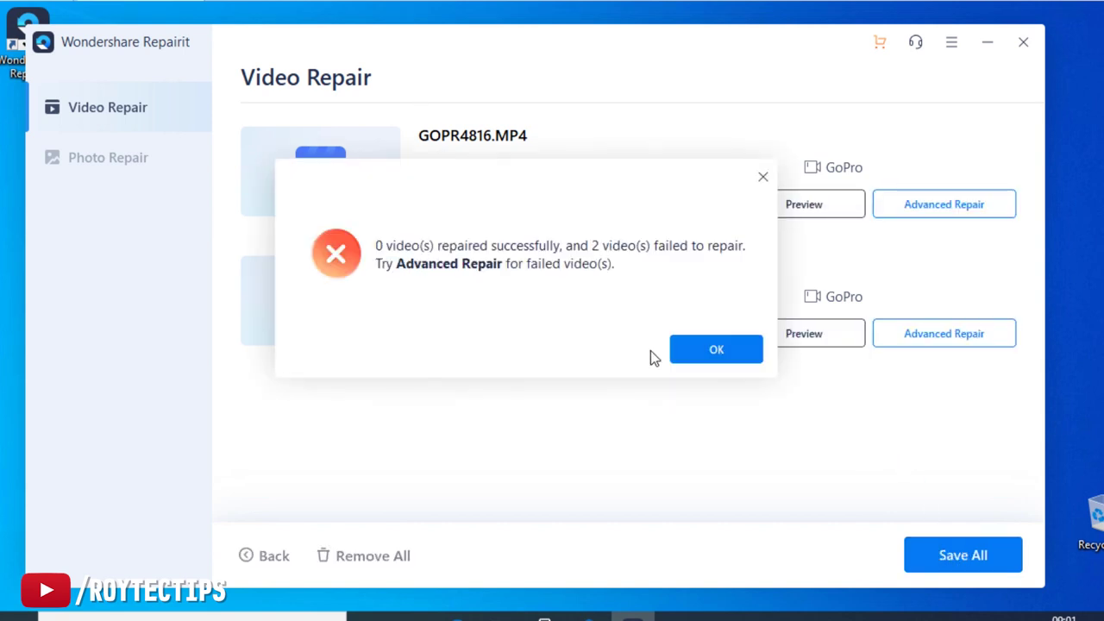
pyautogui.click(697, 352)
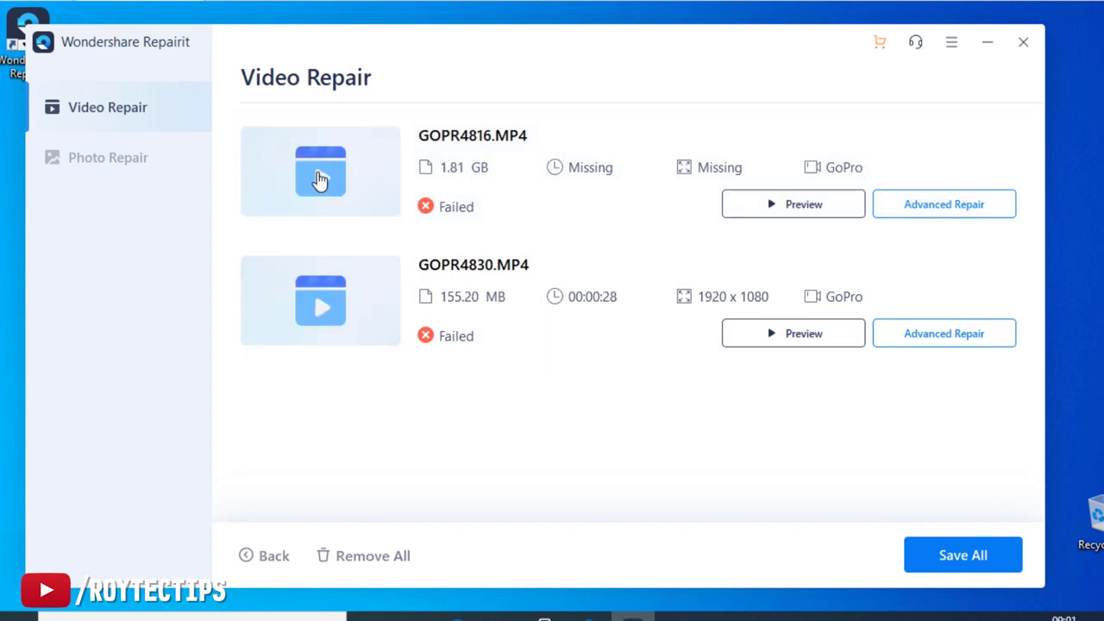
pyautogui.click(320, 179)
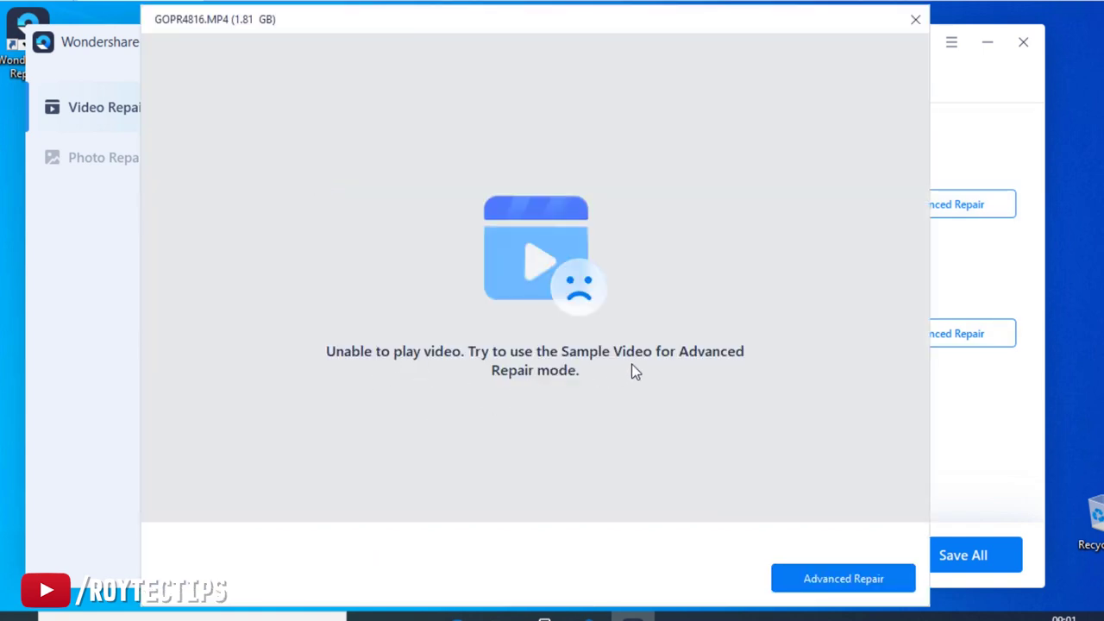
pyautogui.click(916, 19)
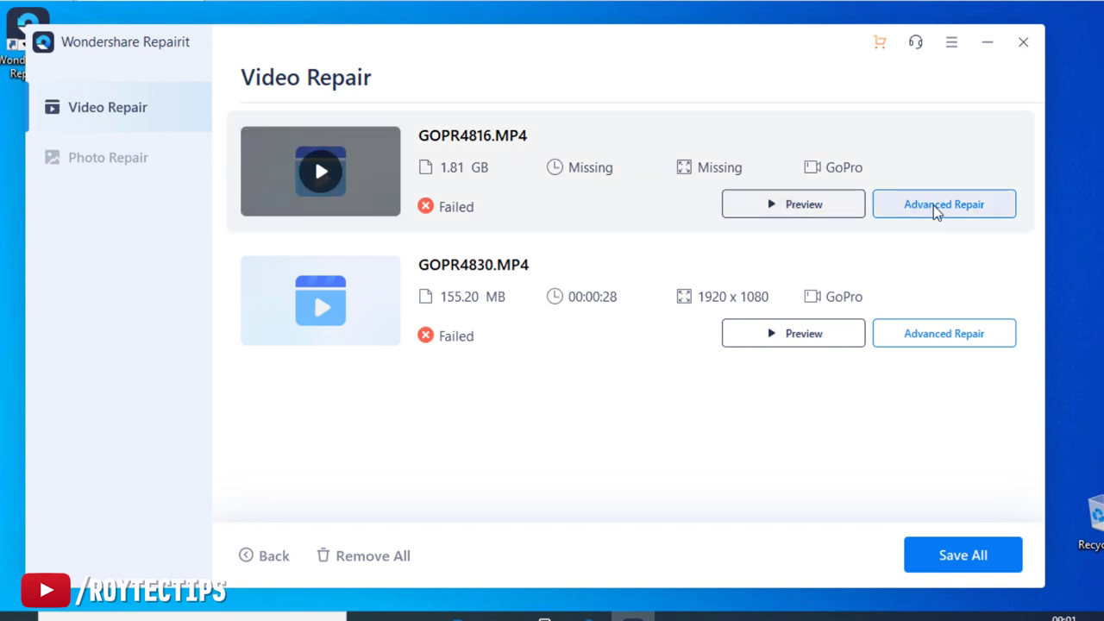
# - Run Advanced Repair on GOPR4816.MP4 with GOPR4831.MP4 as the sample video, and include GOPR4830.MP4 in the repair
pyautogui.click(955, 205)
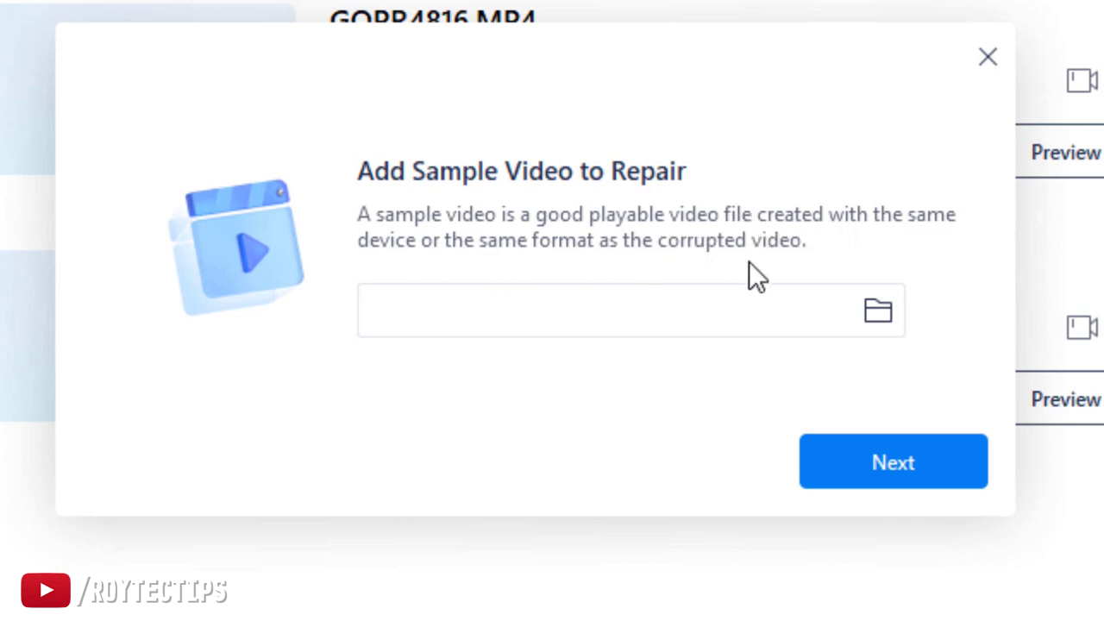
pyautogui.click(878, 311)
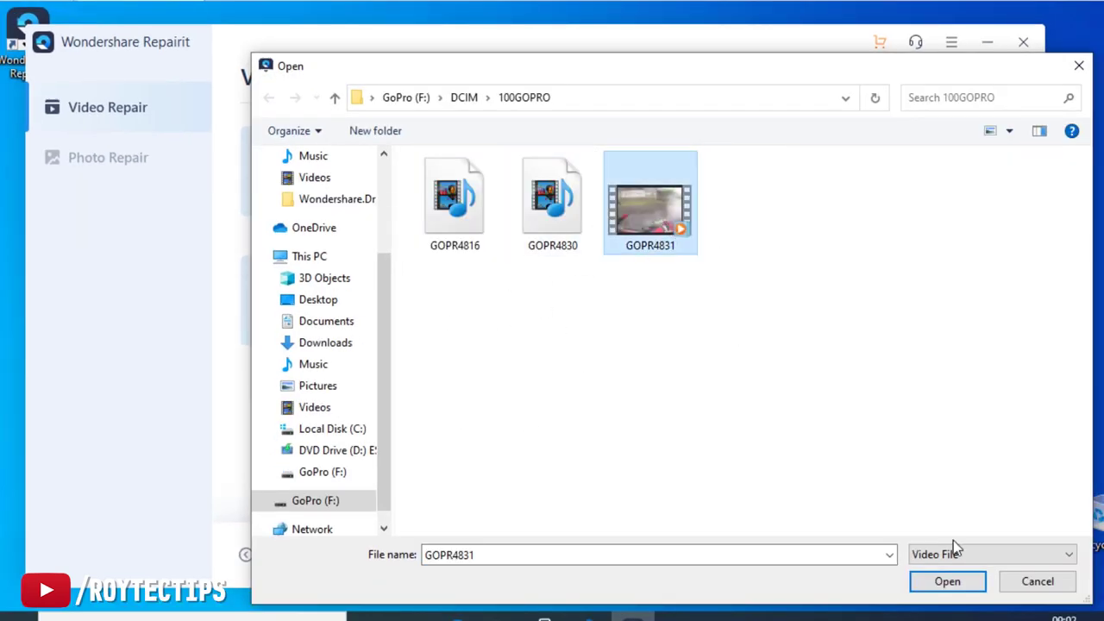
pyautogui.click(956, 583)
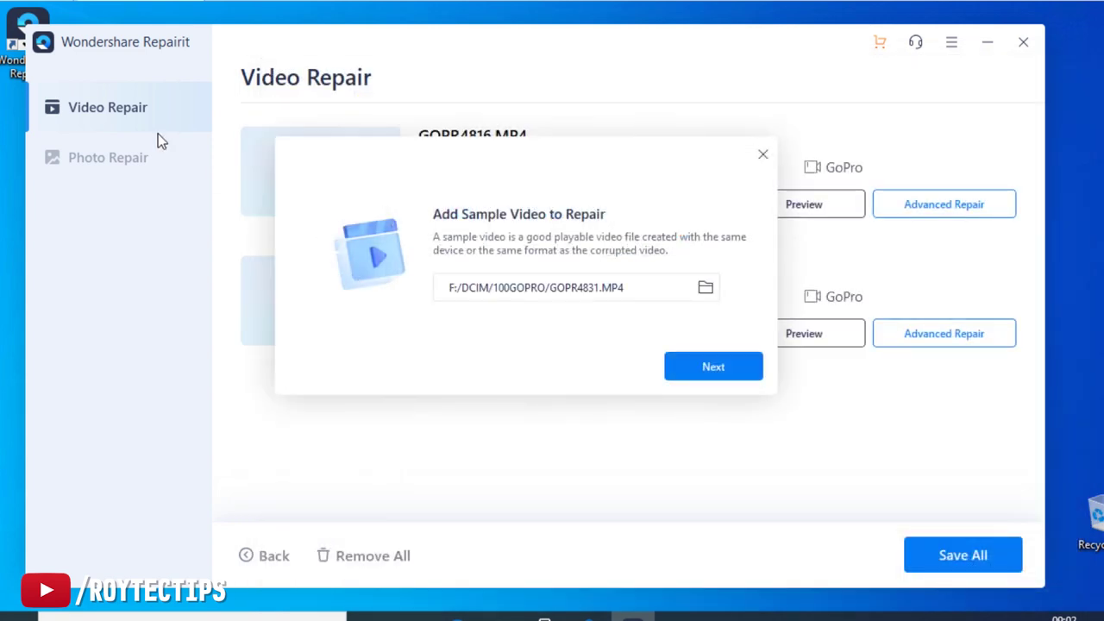
pyautogui.click(713, 370)
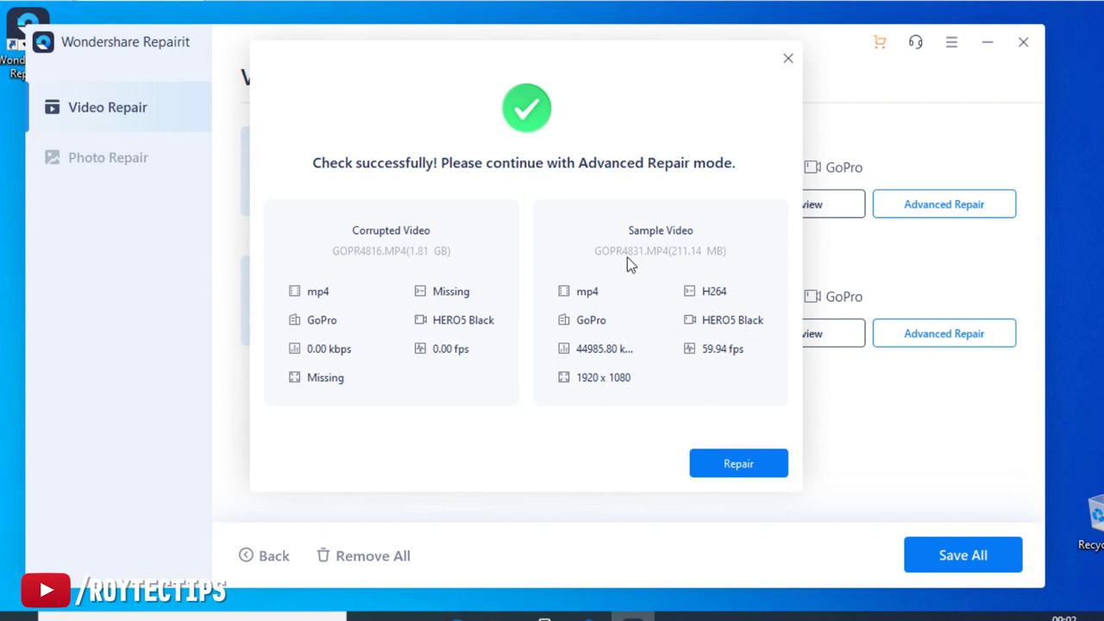
pyautogui.click(752, 472)
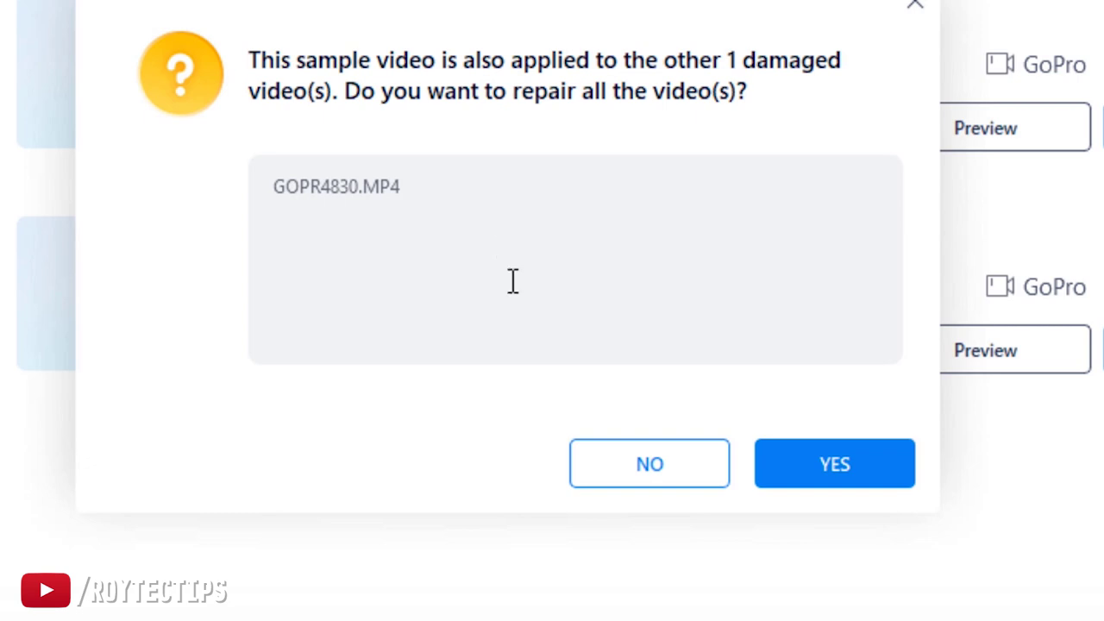
pyautogui.click(855, 486)
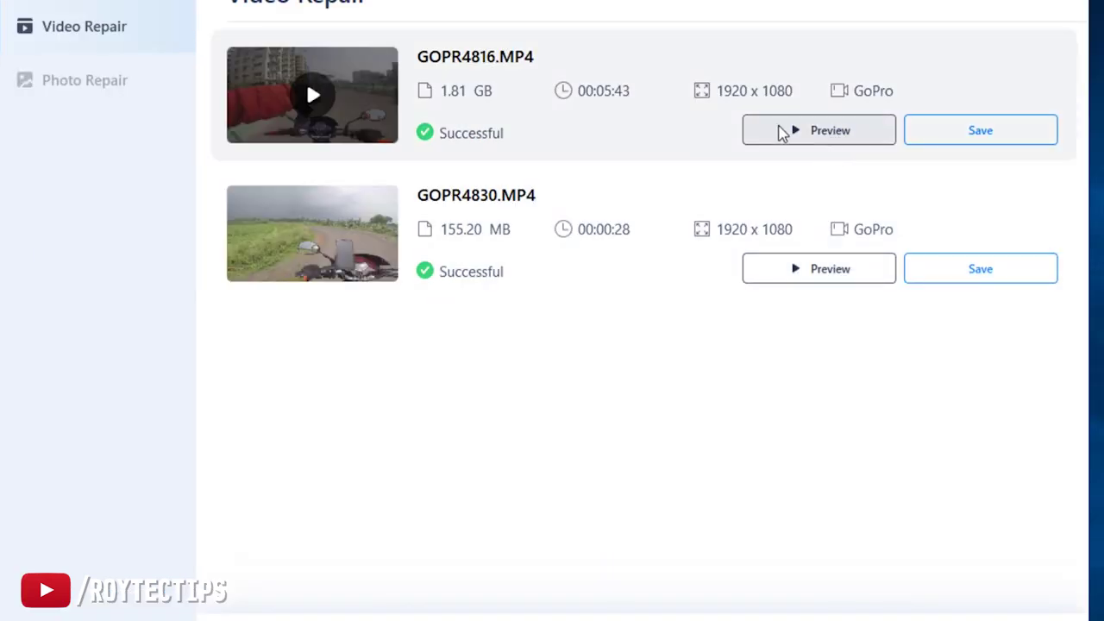
# - Preview the repaired GOPR4816.MP4, check its playback at several points up to about 00:05:20, and close the preview
pyautogui.click(312, 98)
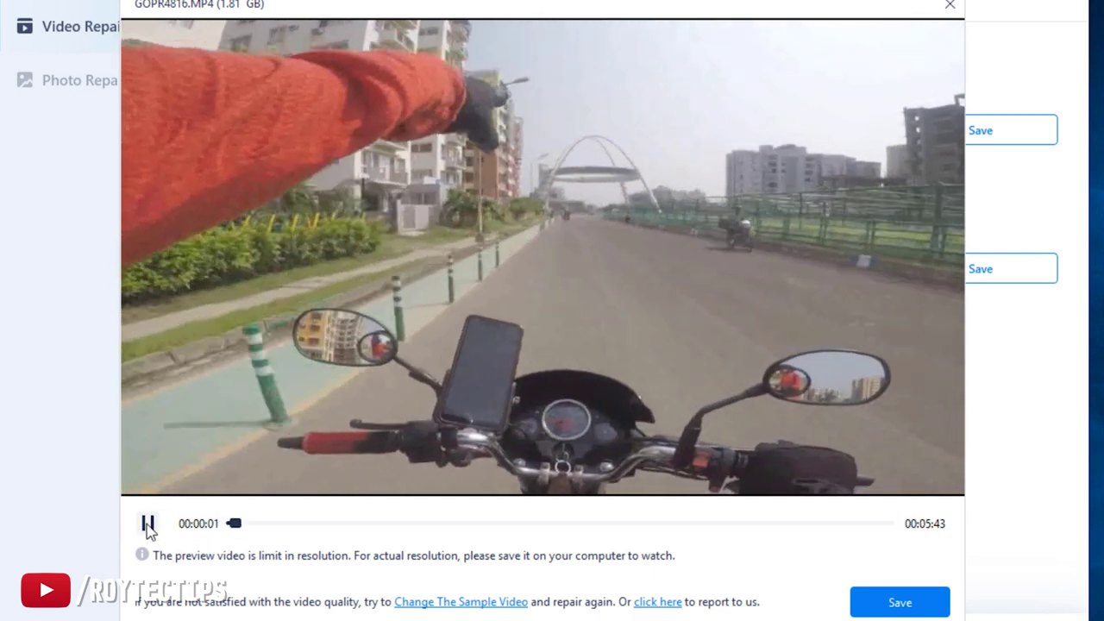
pyautogui.click(147, 523)
pyautogui.click(241, 524)
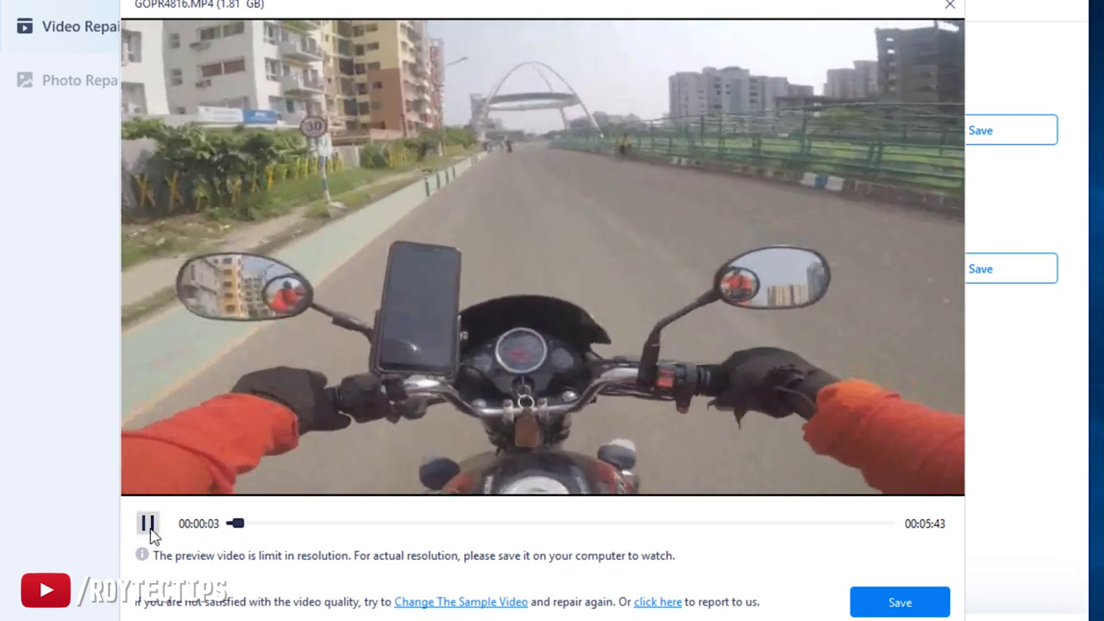
pyautogui.click(148, 523)
pyautogui.click(239, 524)
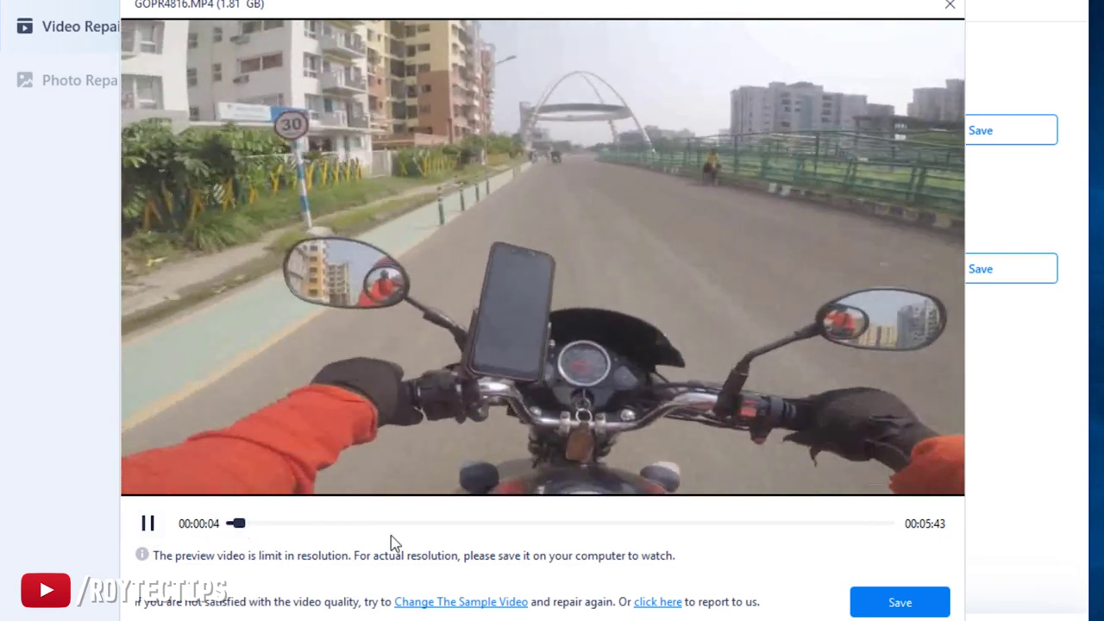
pyautogui.click(394, 524)
pyautogui.click(844, 523)
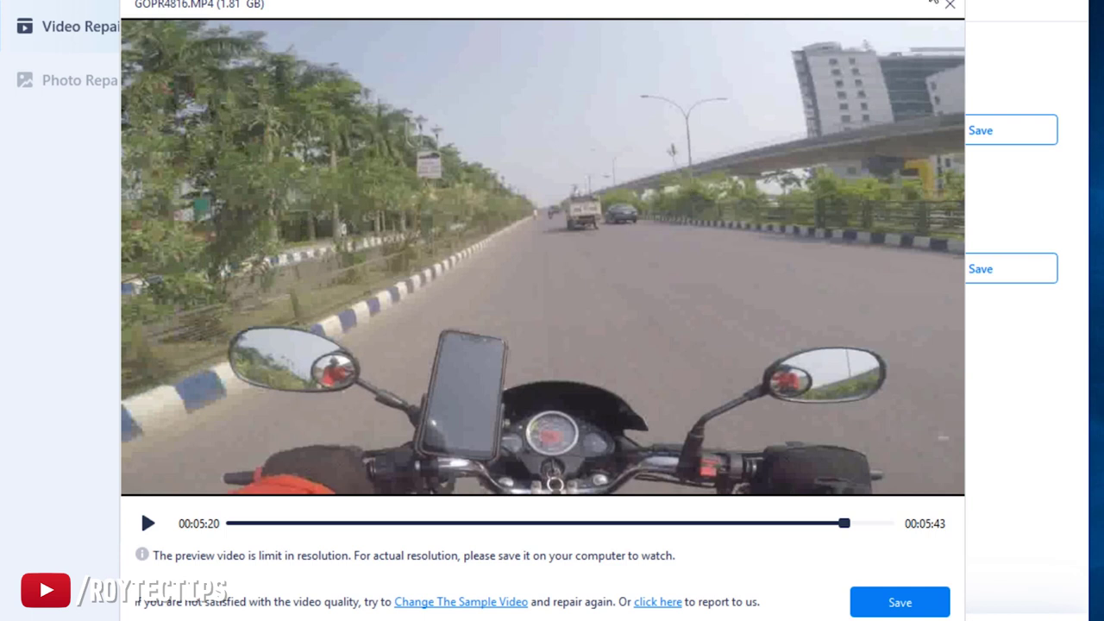
pyautogui.click(951, 5)
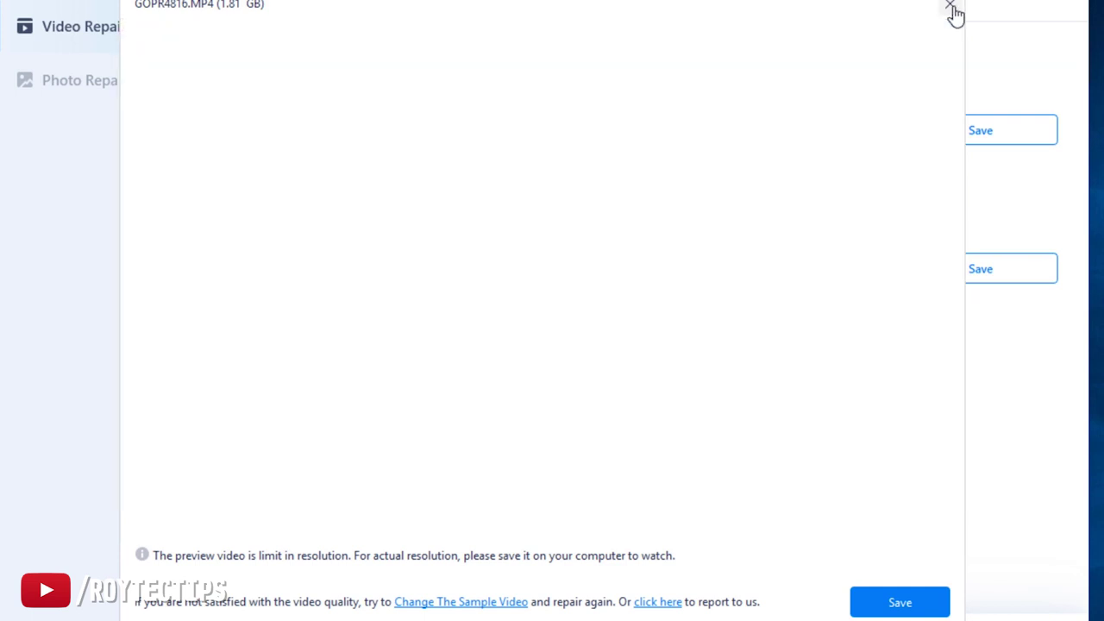
# - Preview the repaired GOPR4830.MP4, checking its playback at several points along the timeline
pyautogui.click(306, 243)
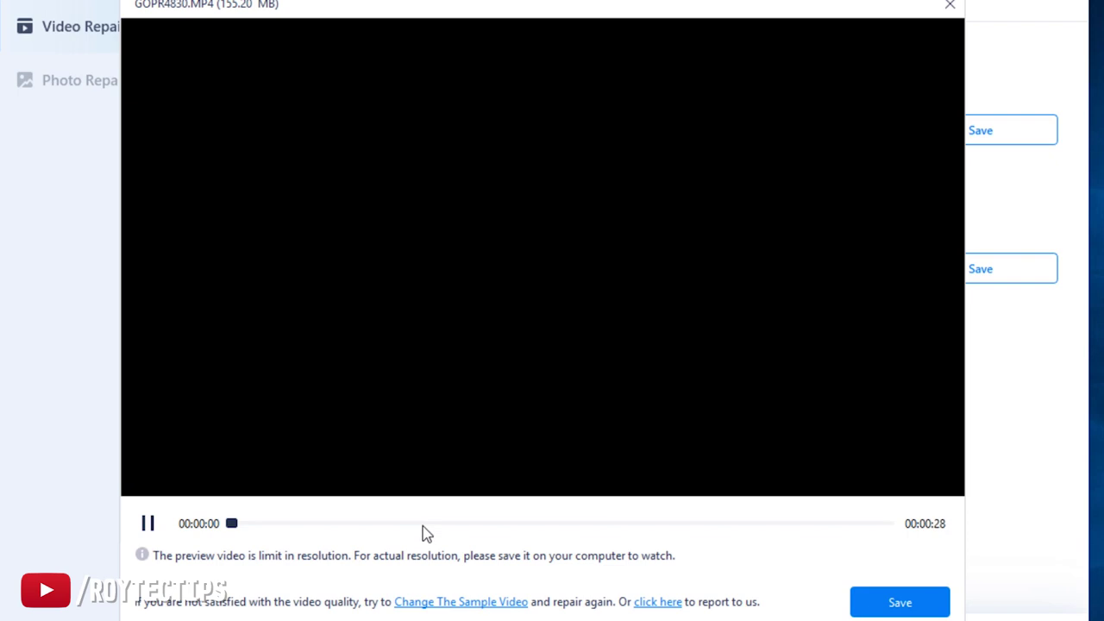
pyautogui.click(423, 523)
pyautogui.click(148, 524)
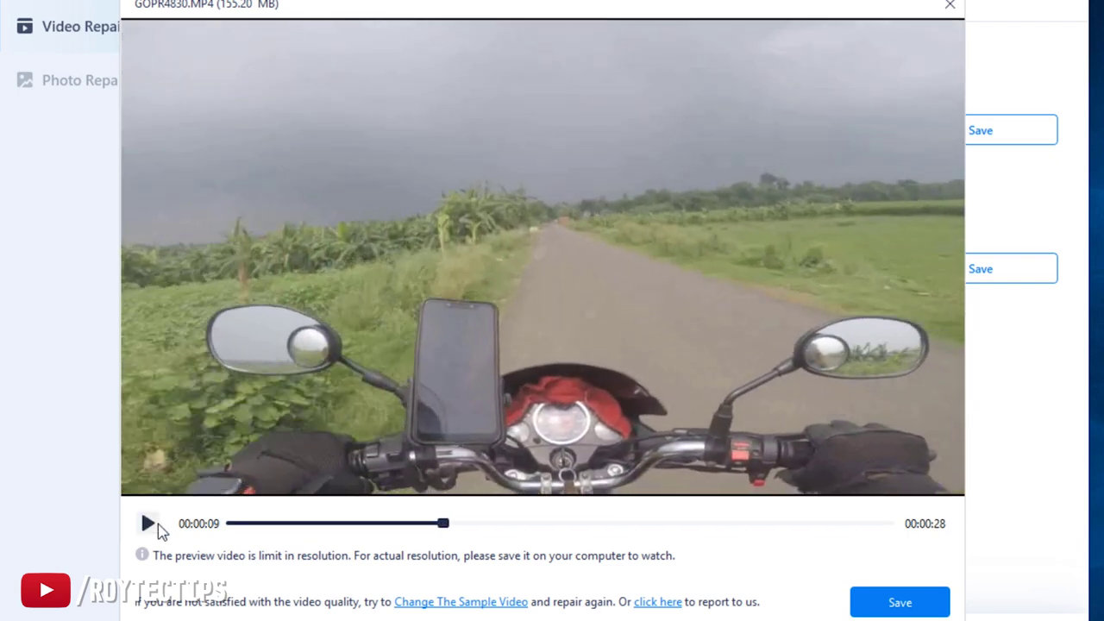
pyautogui.click(443, 524)
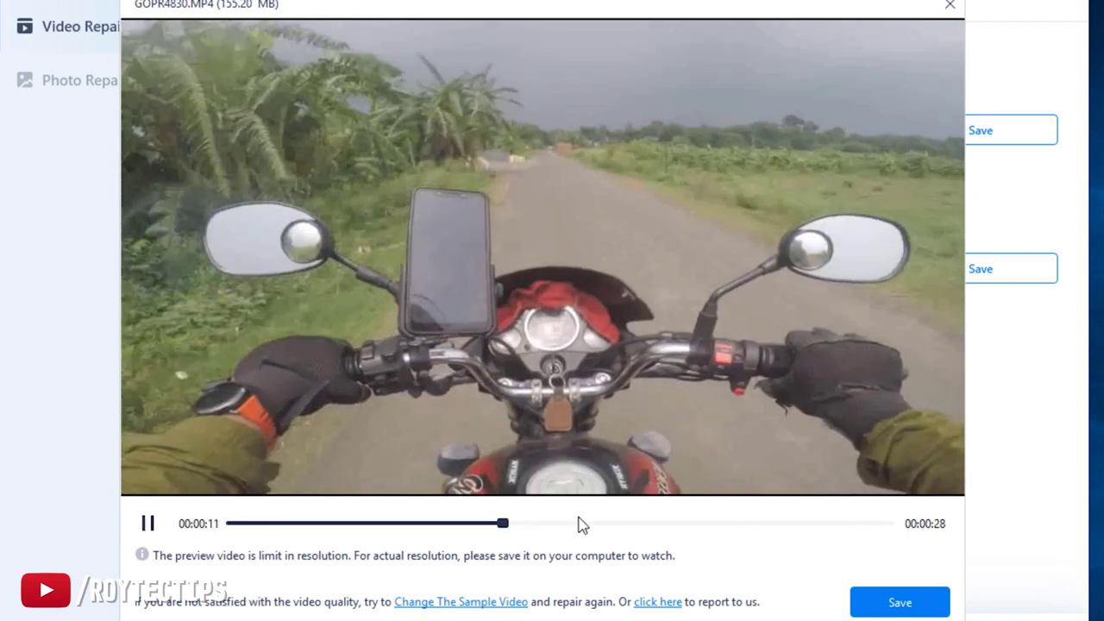
pyautogui.click(585, 523)
pyautogui.click(270, 524)
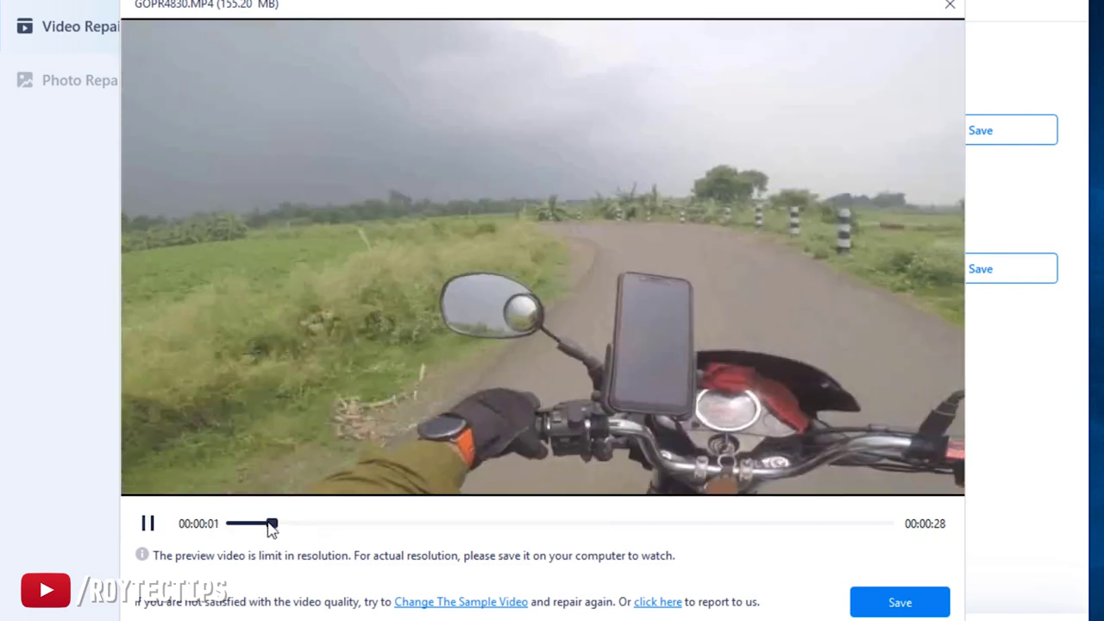
pyautogui.click(443, 523)
pyautogui.click(779, 524)
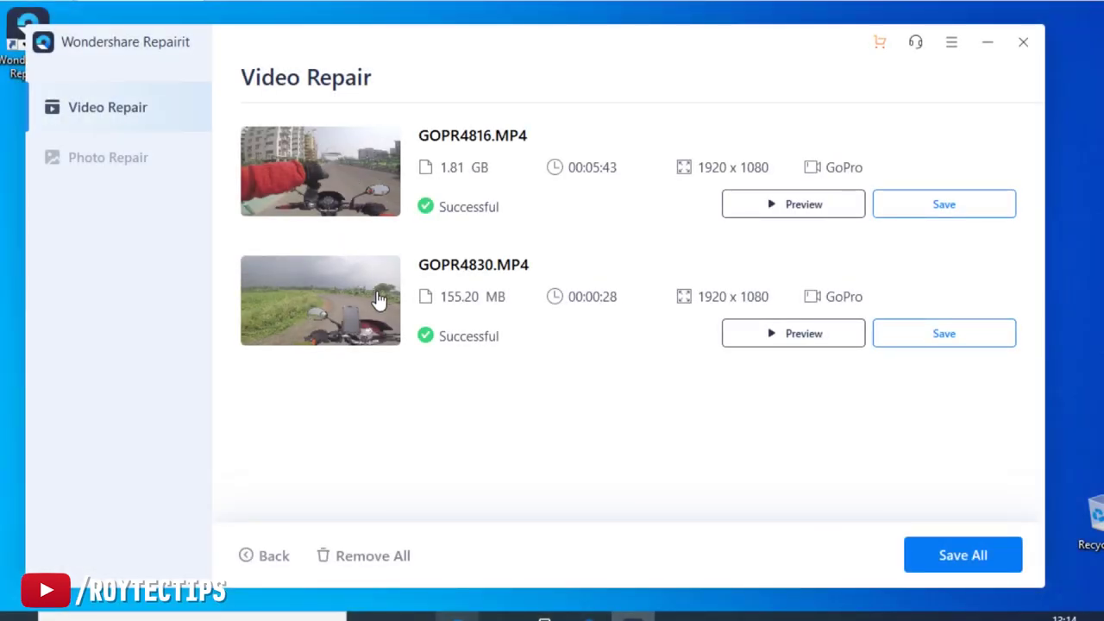
# - Save all repaired videos into a new Desktop folder named "Recovered video"
pyautogui.click(939, 562)
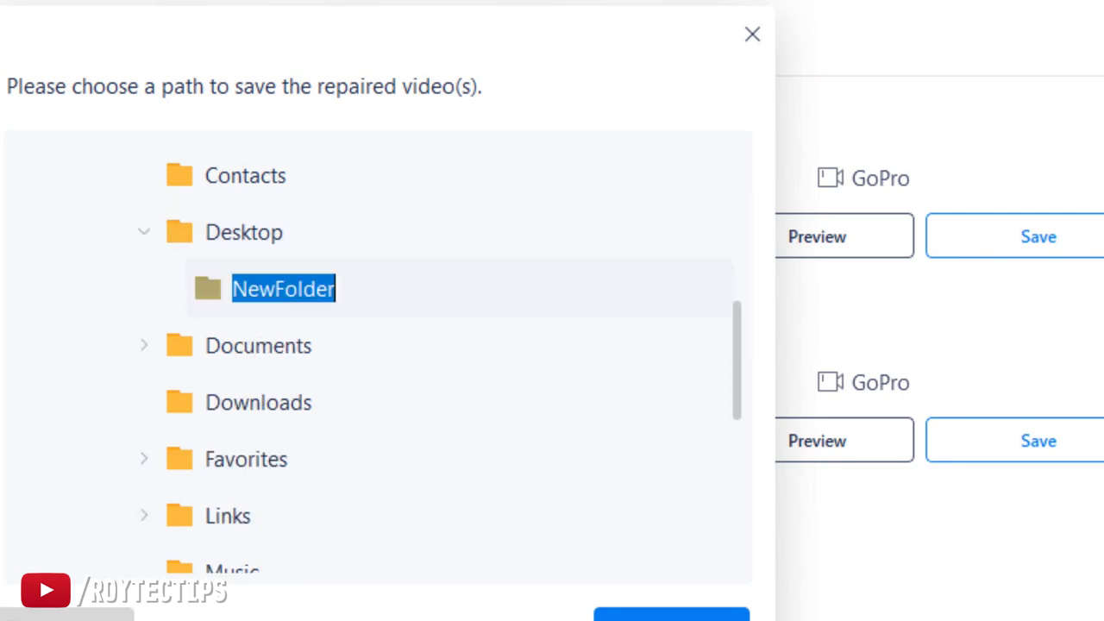
pyautogui.click(284, 290)
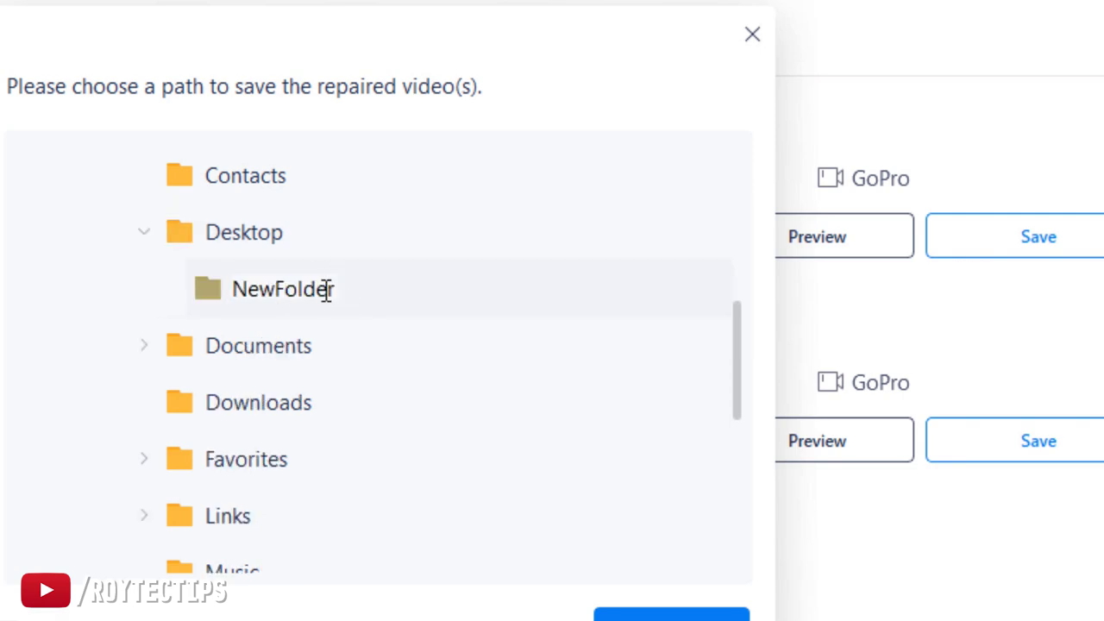
pyautogui.press('BackSpace')
pyautogui.press('BackSpace')
pyautogui.press('BackSpace')
pyautogui.press('BackSpace')
pyautogui.press('BackSpace')
pyautogui.press('BackSpace')
pyautogui.press('BackSpace')
pyautogui.press('BackSpace')
pyautogui.press('BackSpace')
pyautogui.write('Recov')
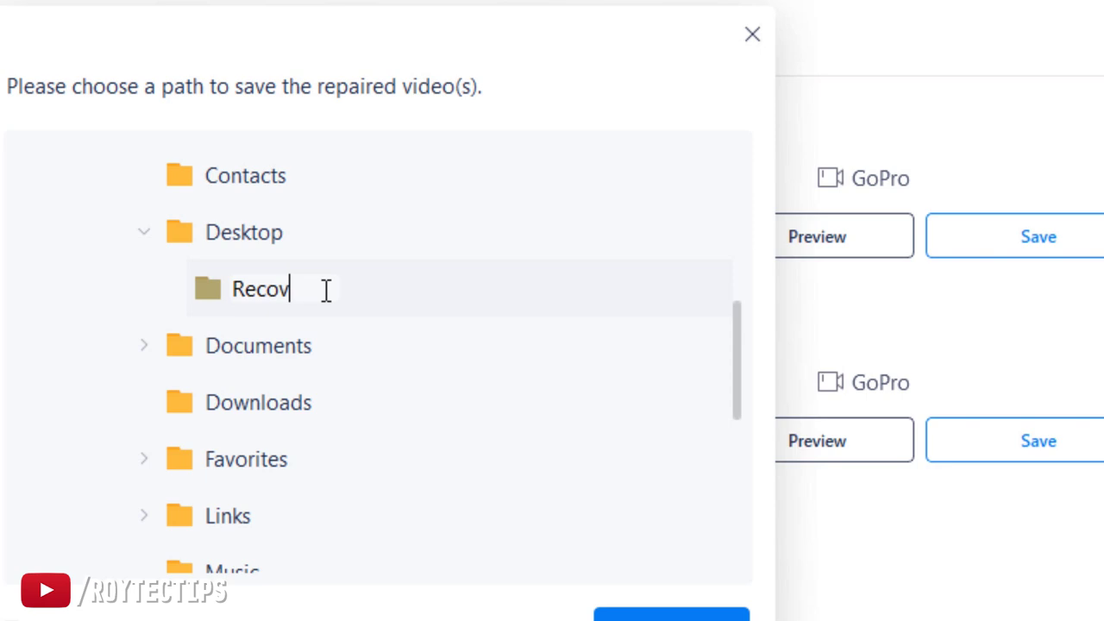
pyautogui.write('ered video')
pyautogui.press('Return')
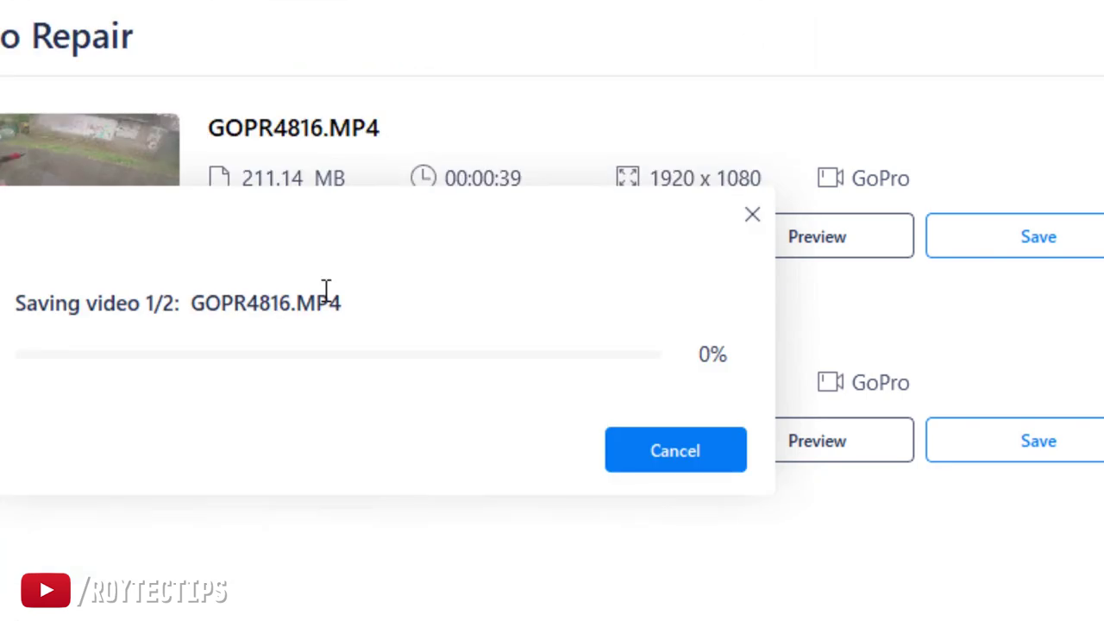